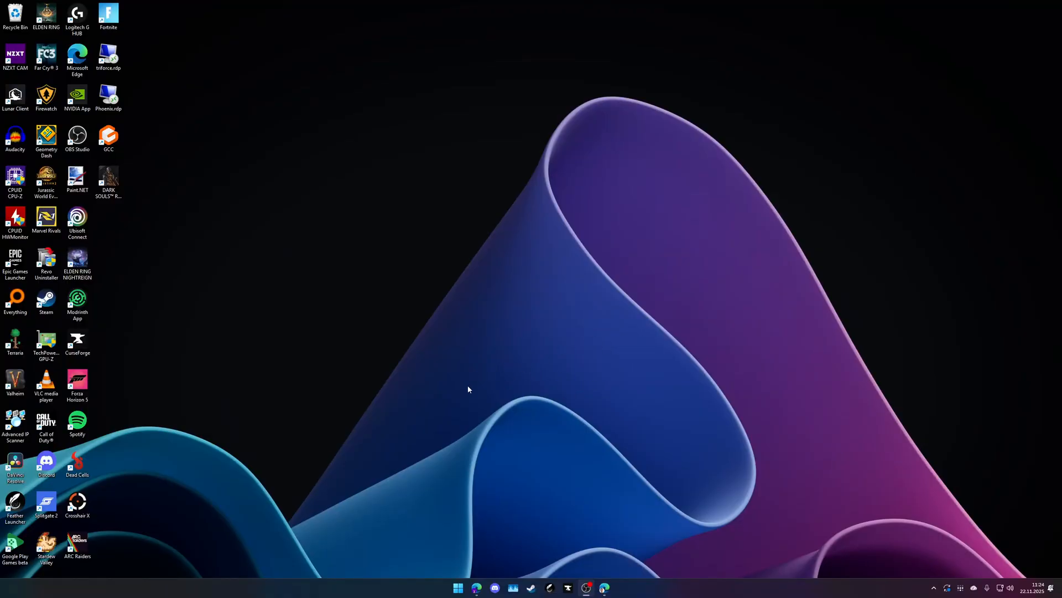
Open the Windows Update settings and check for new updates
click(459, 588)
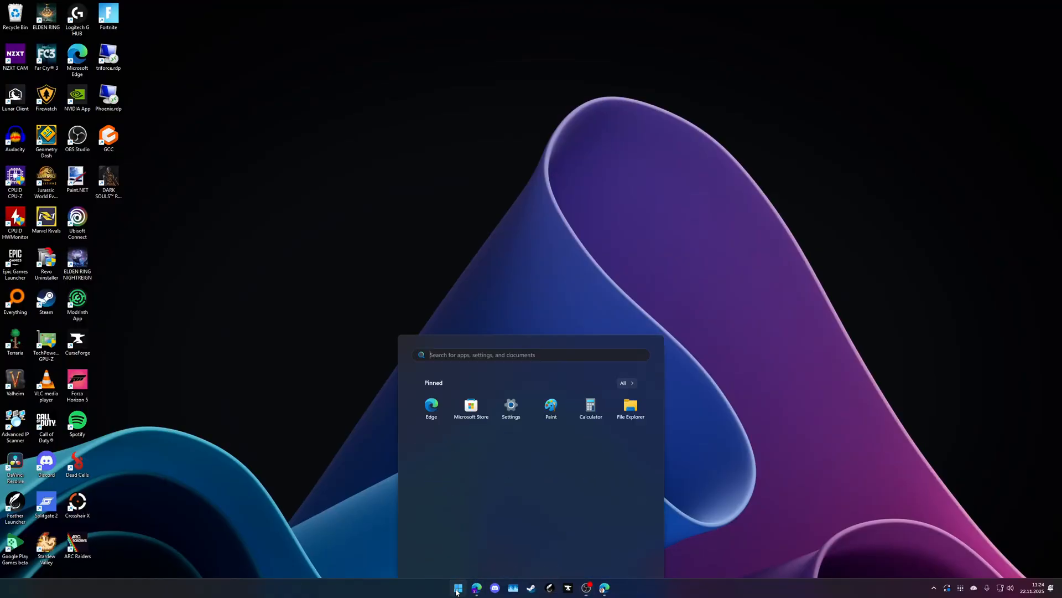
click(511, 344)
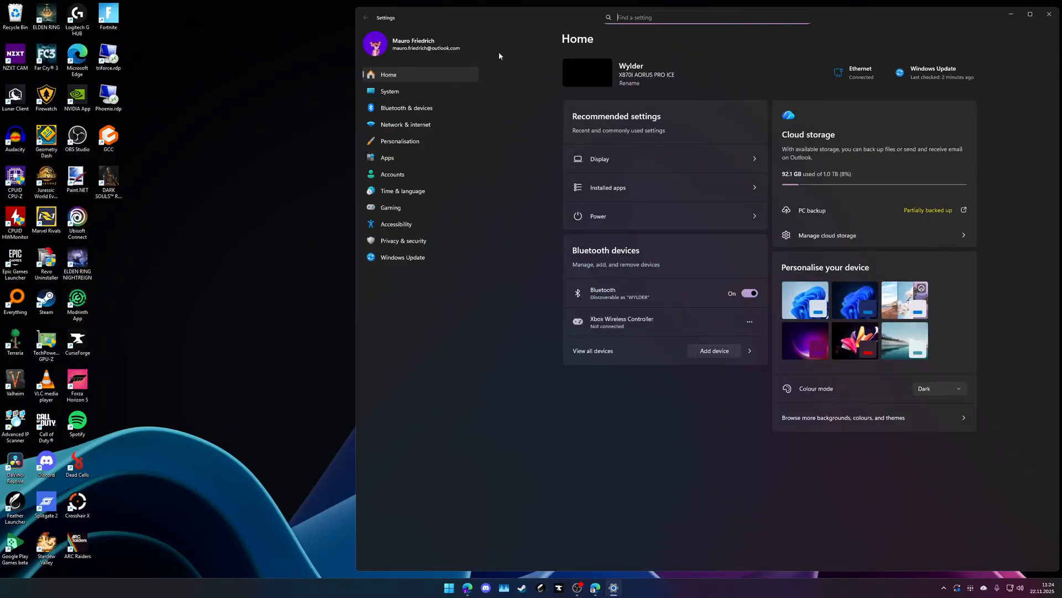
click(368, 256)
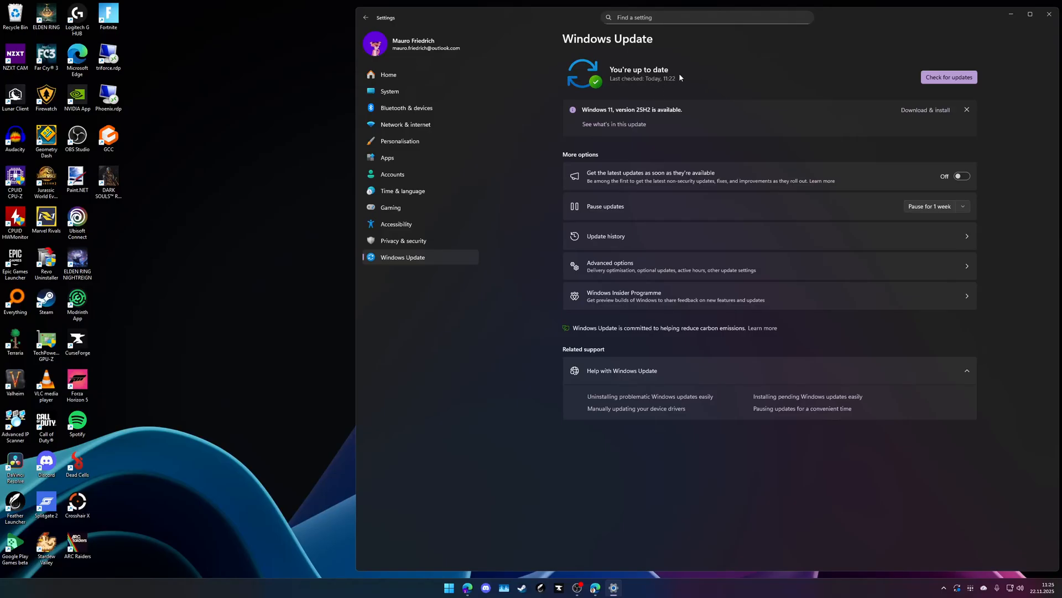
click(948, 77)
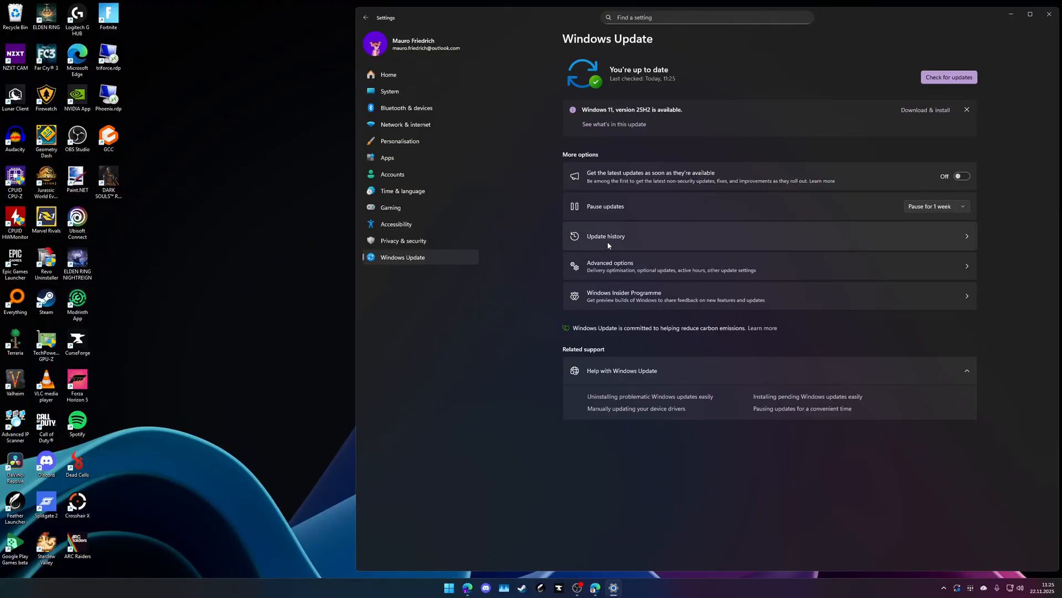
Open the update history and look through the installed quality updates and the other update categories
click(739, 236)
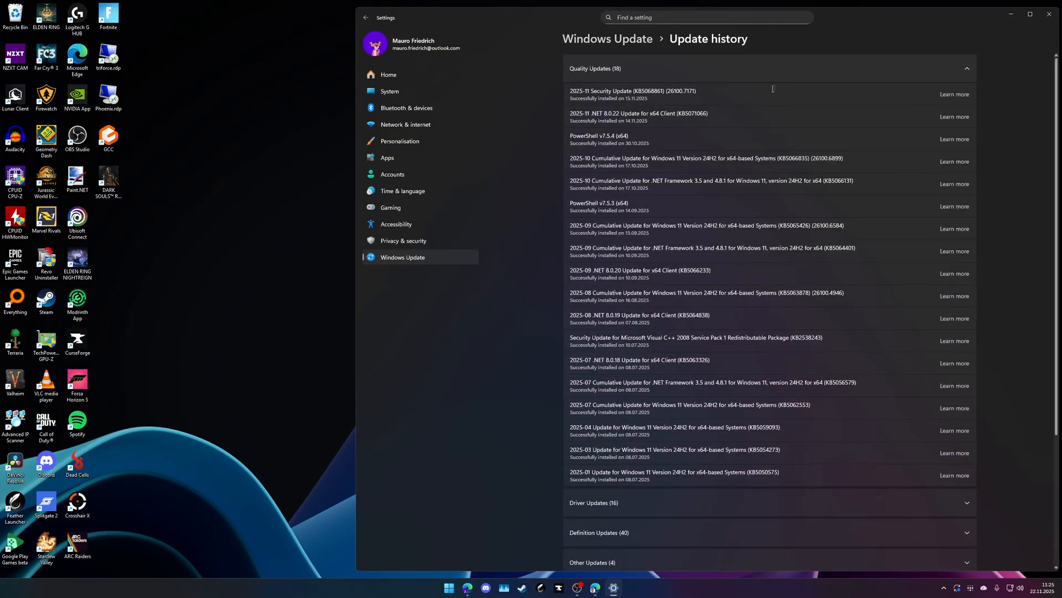
scroll(660, 461, down, 5)
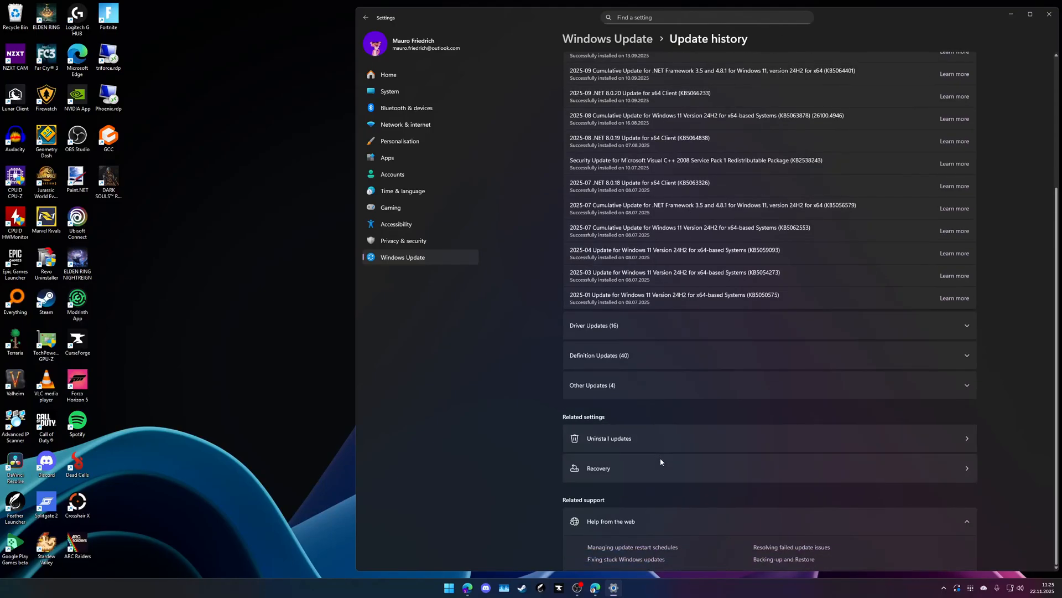
scroll(1008, 505, up, 4)
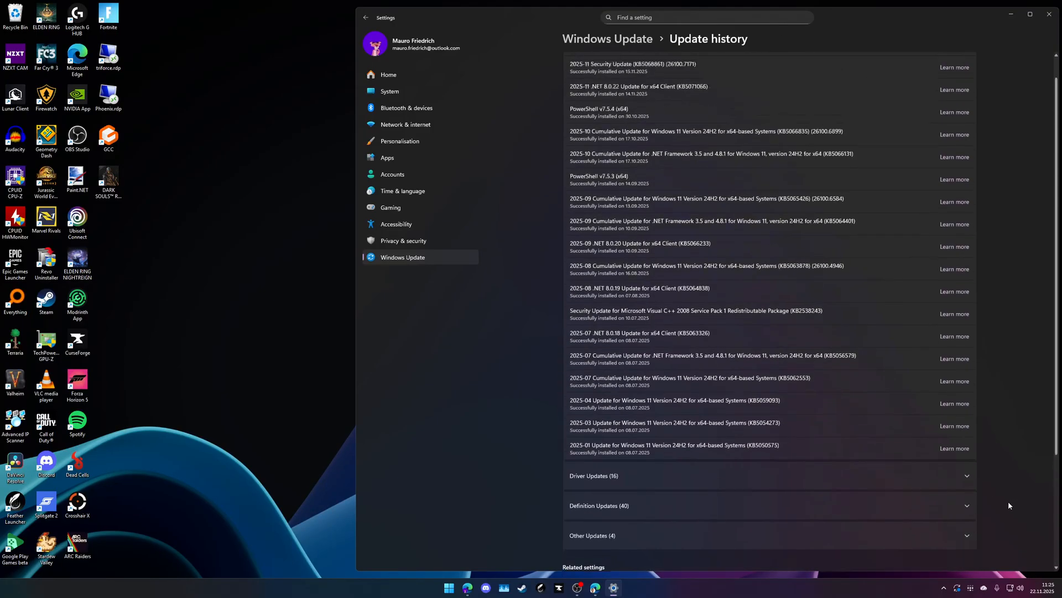
scroll(1008, 501, up, 1)
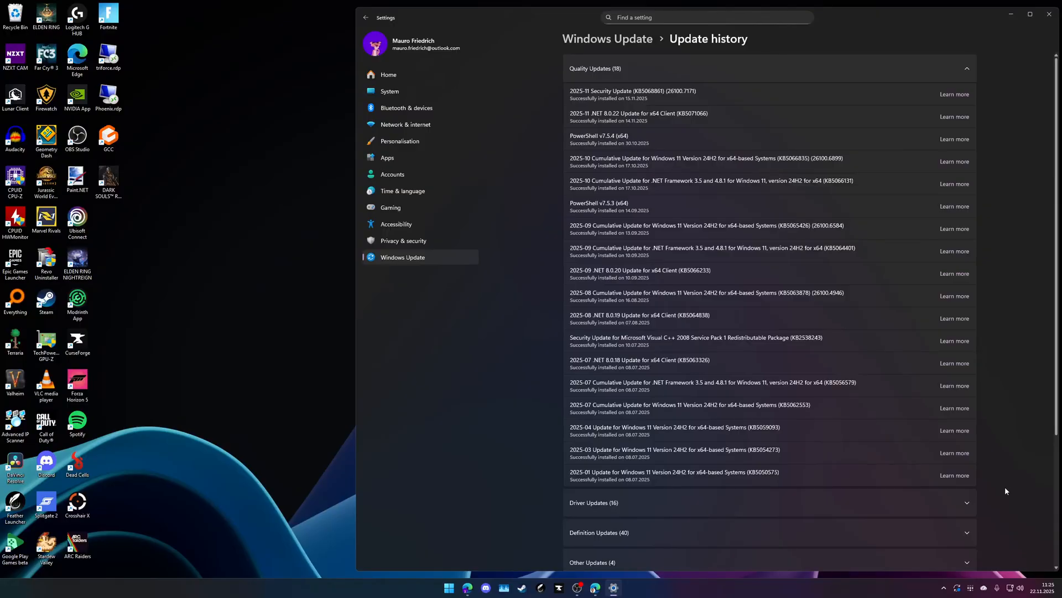
scroll(1005, 489, down, 4)
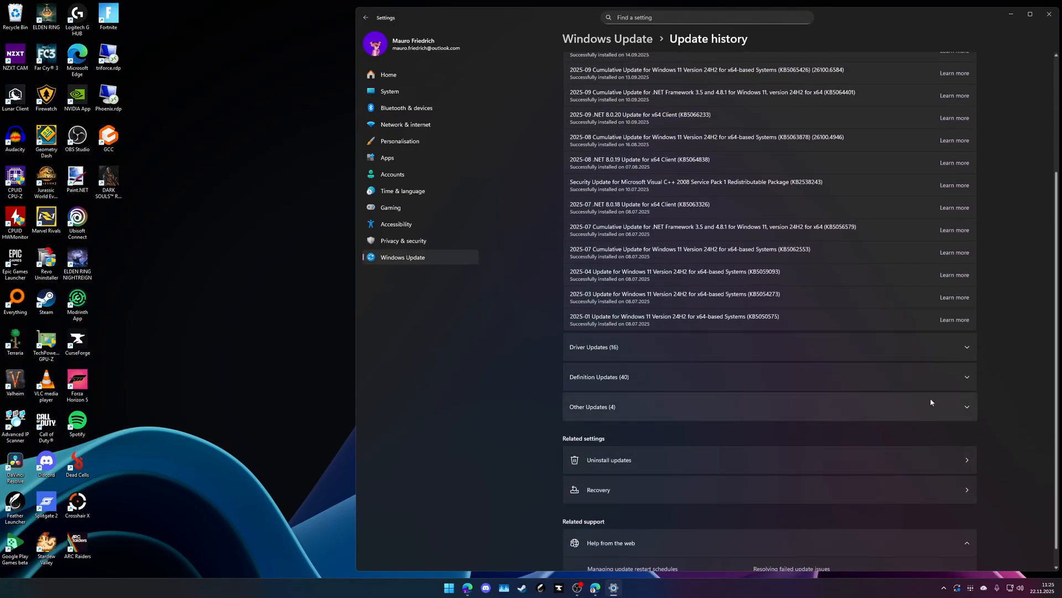
scroll(987, 356, down, 1)
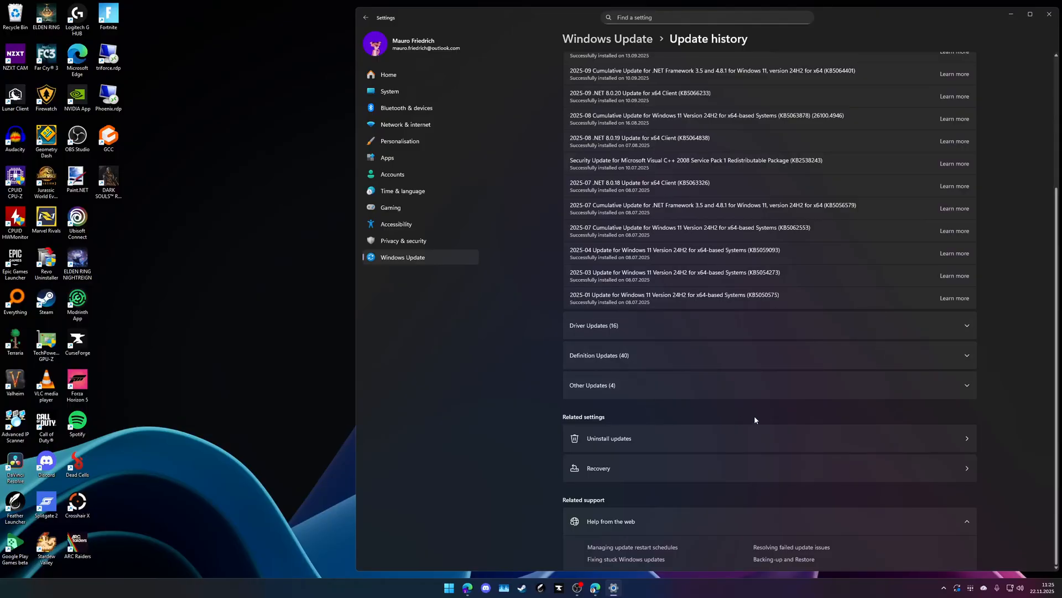
View the list of updates that can be uninstalled, and examine the Recovery options
click(738, 437)
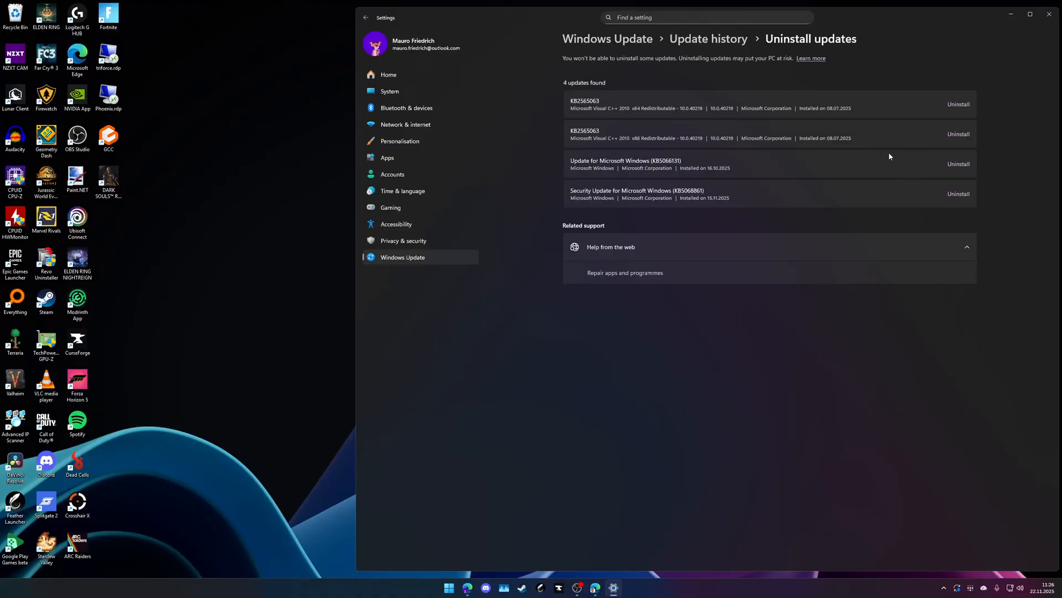
click(731, 39)
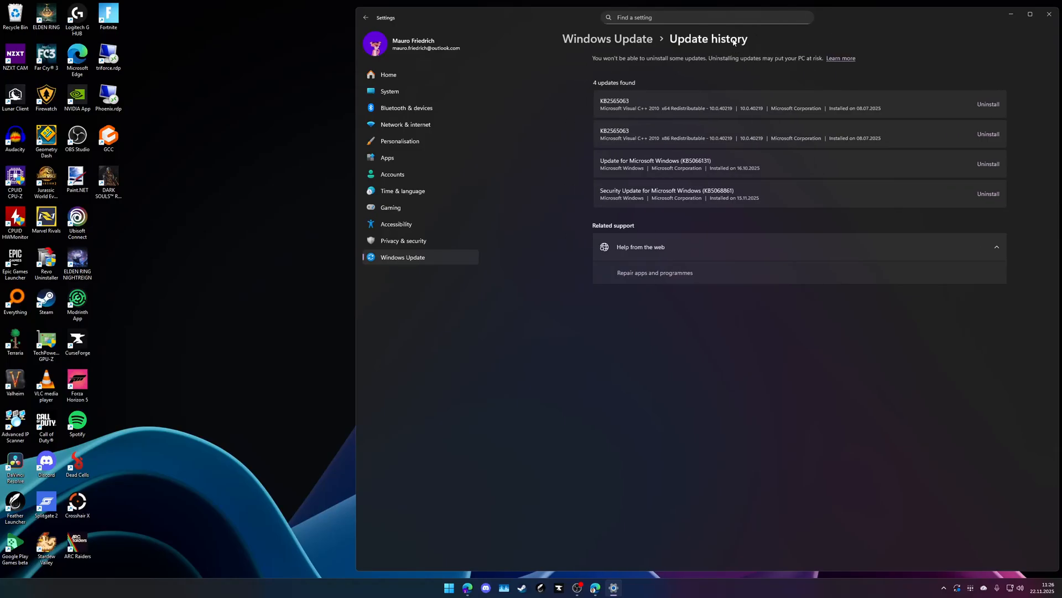
scroll(784, 172, down, 3)
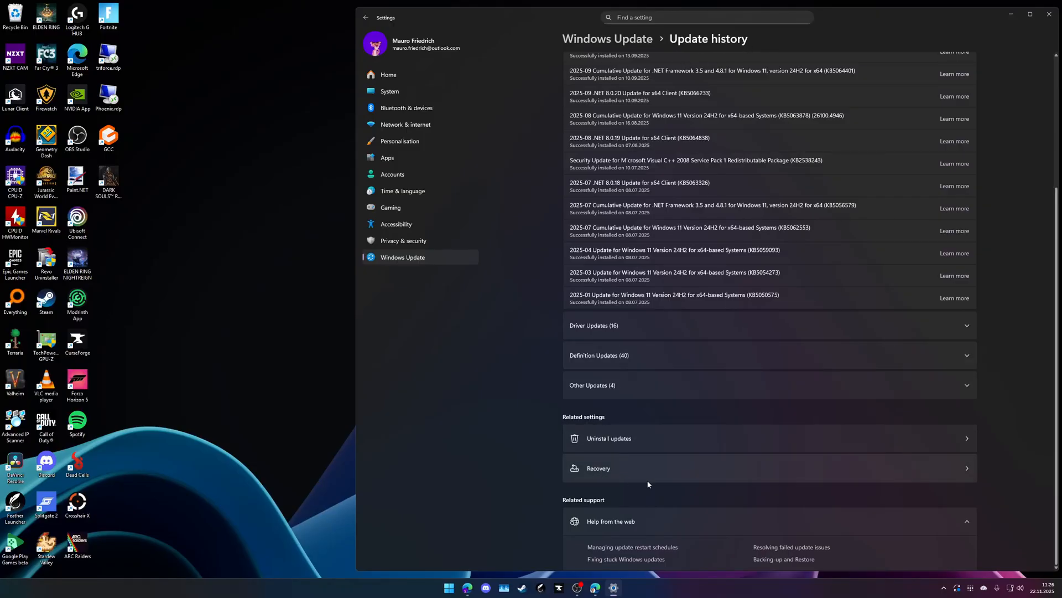
click(692, 479)
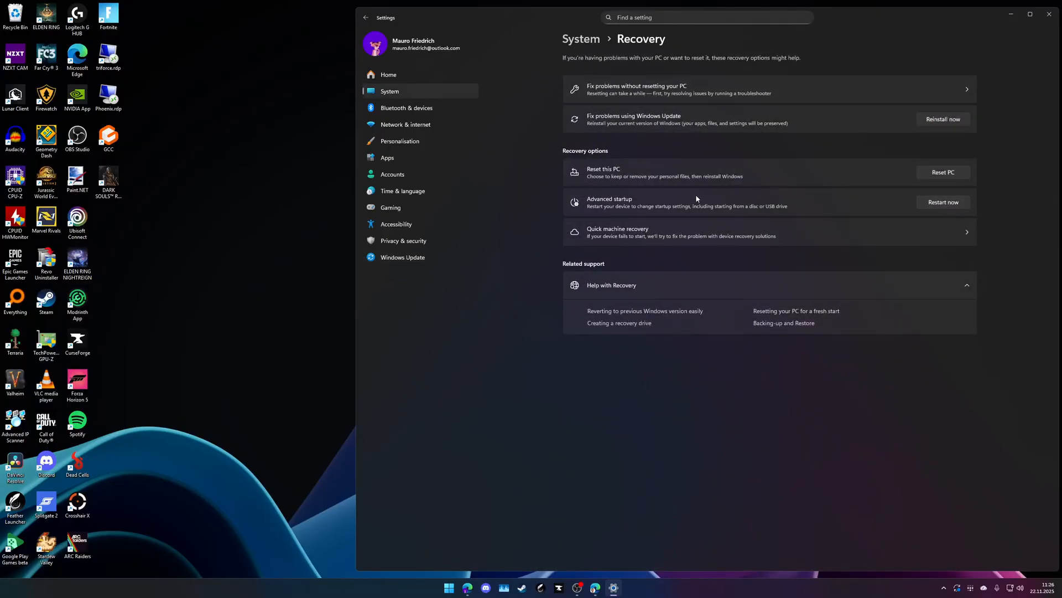
click(582, 39)
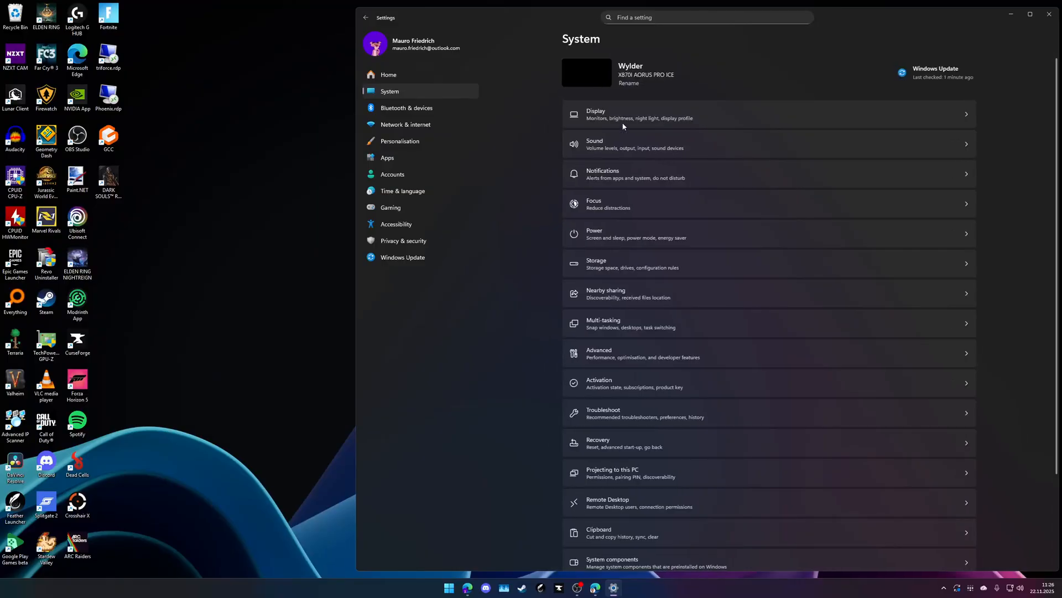
In Windows Update's advanced options, turn on the notification for when a restart is required to finish updating
click(431, 257)
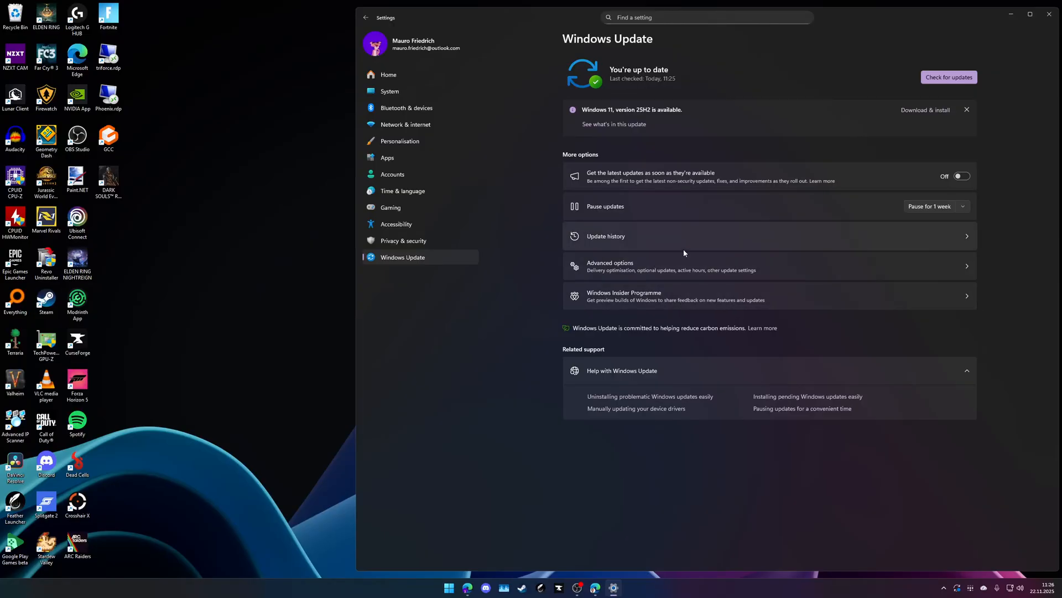
click(665, 268)
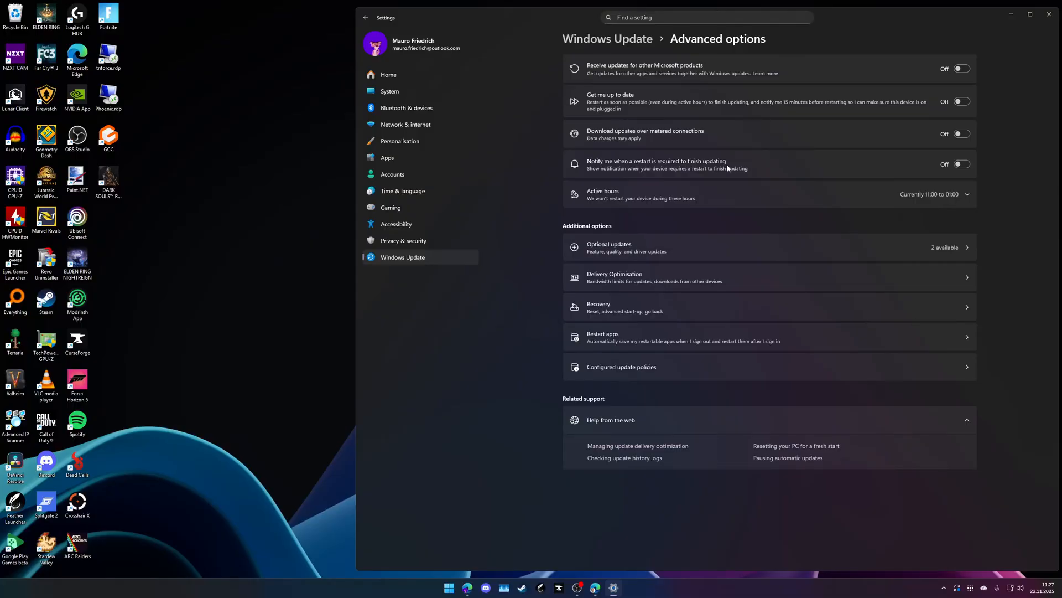
click(963, 165)
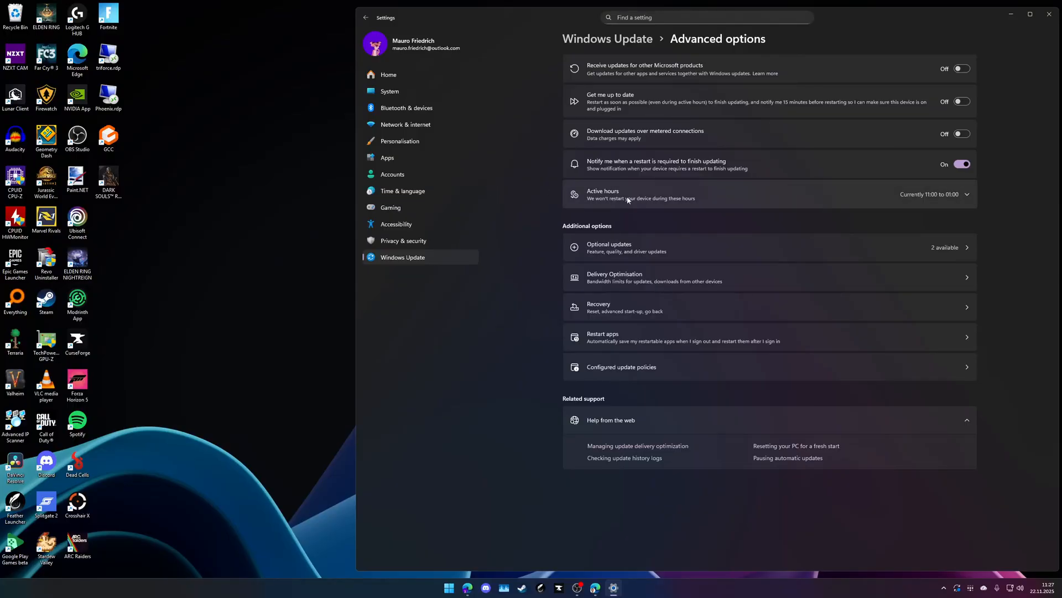
Switch the active hours adjustment to Manually and set the start time to 18:00
click(922, 195)
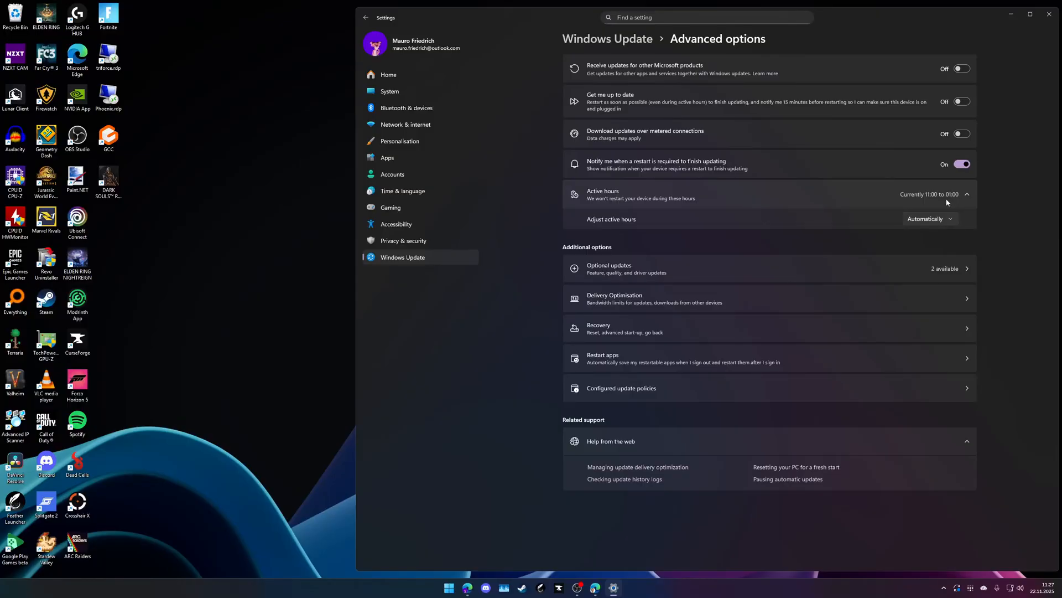
click(919, 218)
click(921, 204)
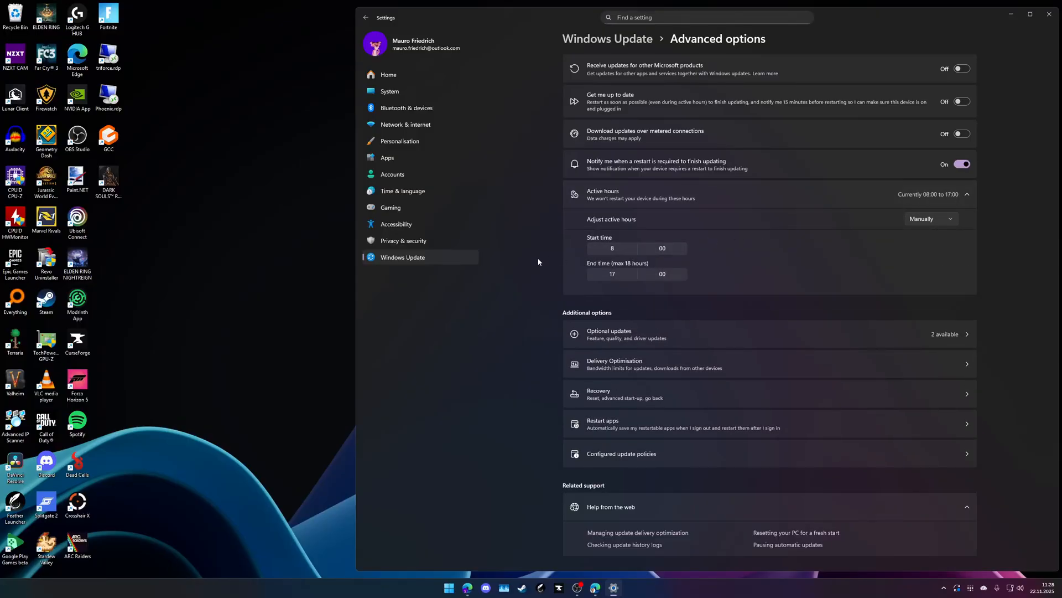
click(625, 251)
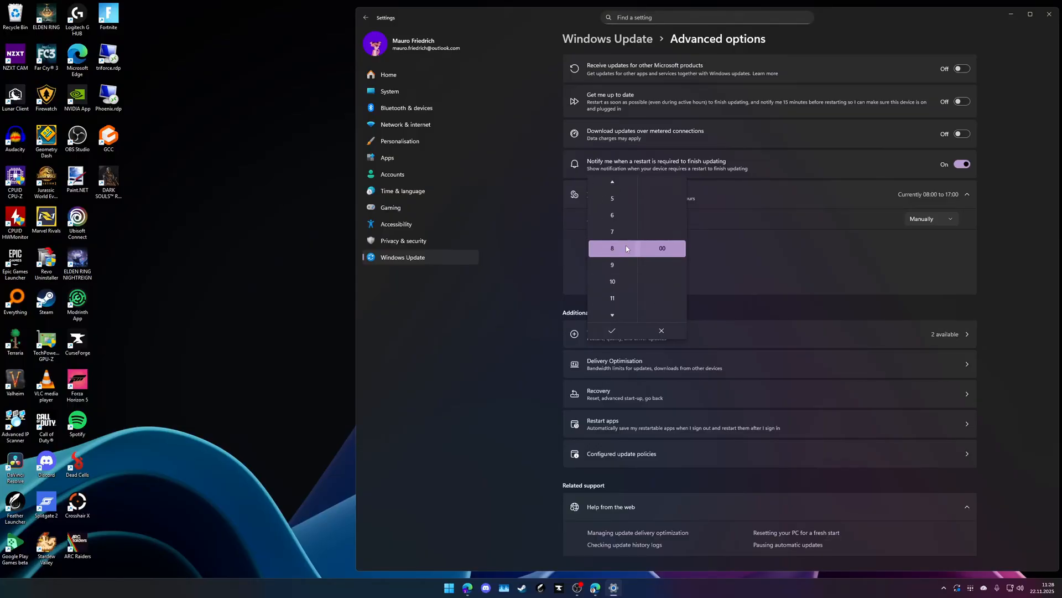
scroll(626, 244, down, 6)
scroll(622, 244, down, 1)
scroll(620, 228, down, 3)
click(611, 330)
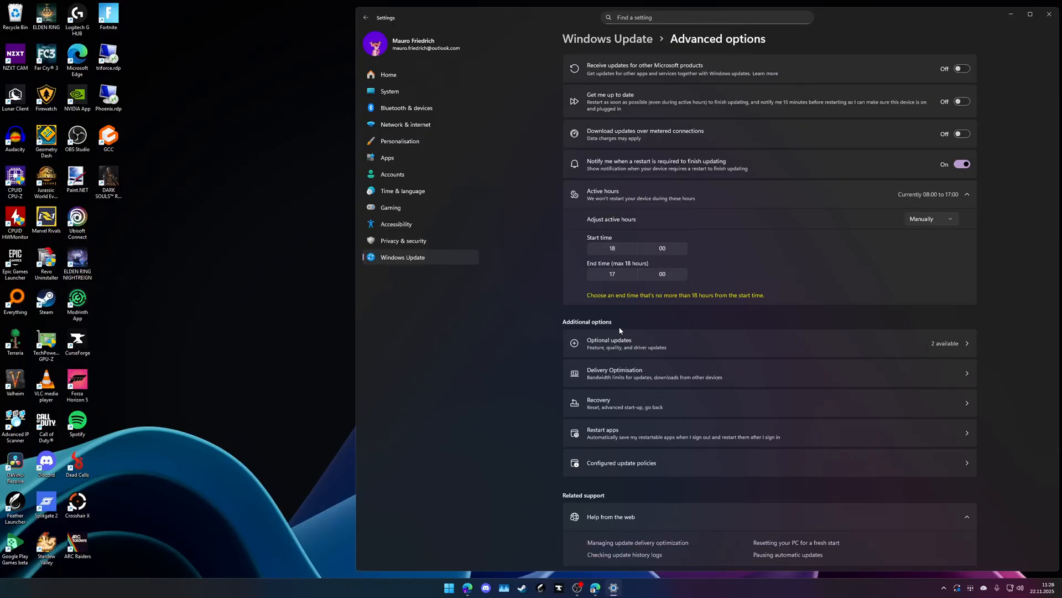
Set the end time of the active hours to 1:00
click(617, 274)
scroll(615, 288, down, 6)
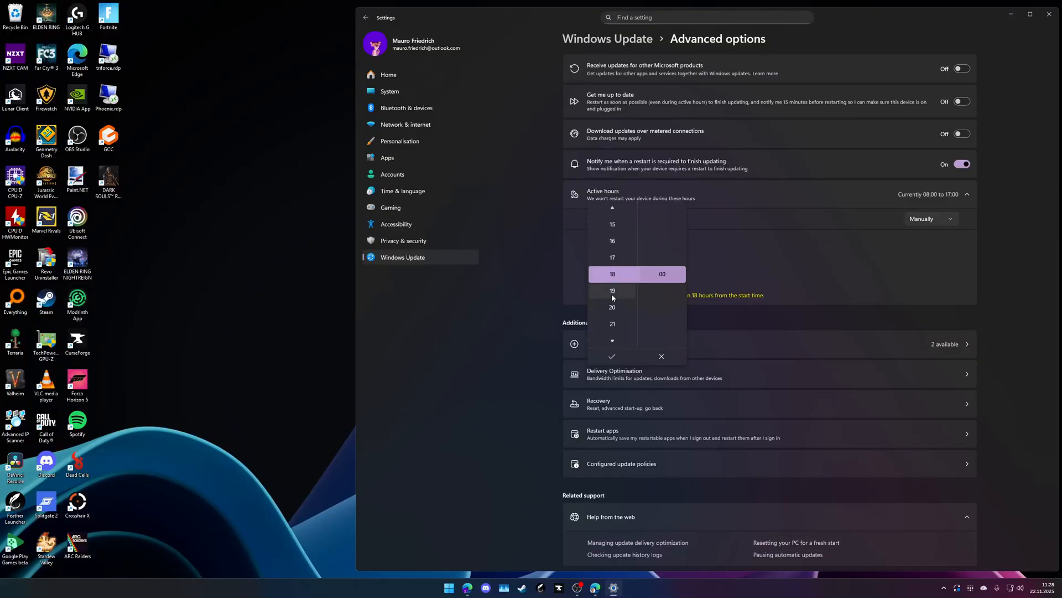
scroll(615, 289, down, 2)
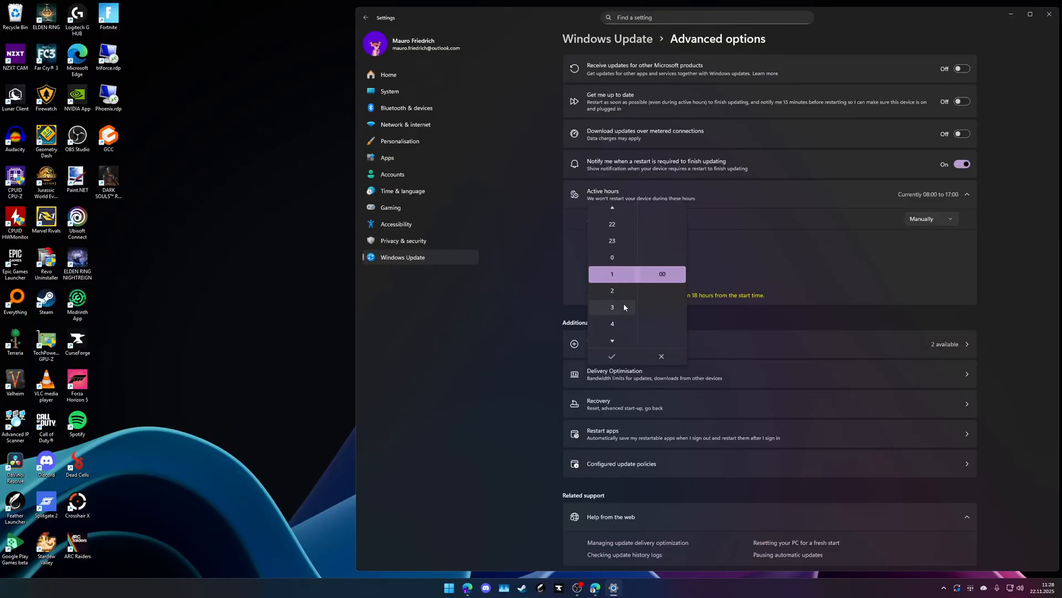
click(612, 356)
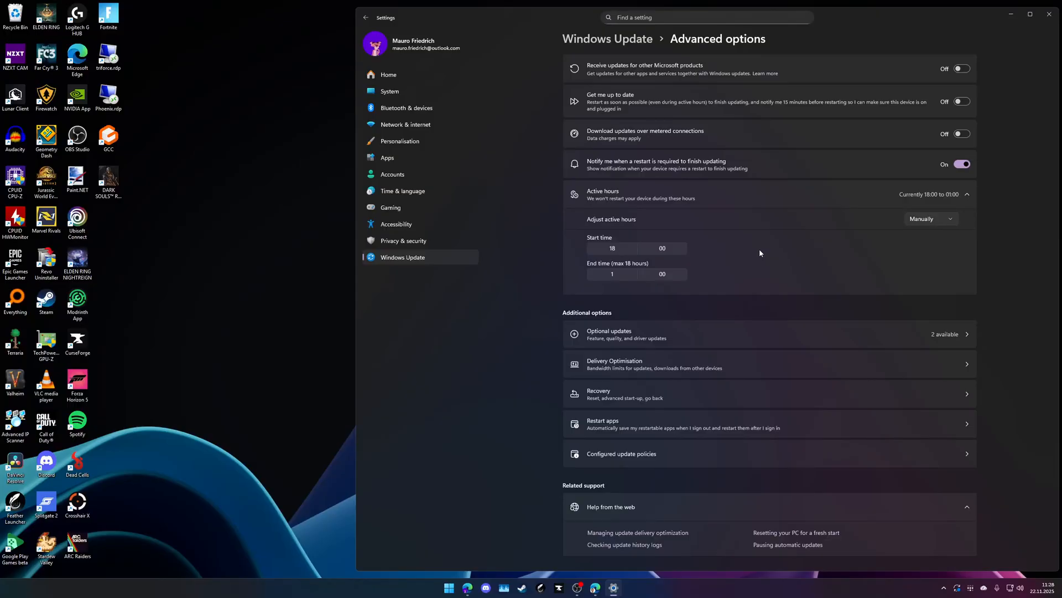
Set the start time of the active hours to 8:00
click(618, 250)
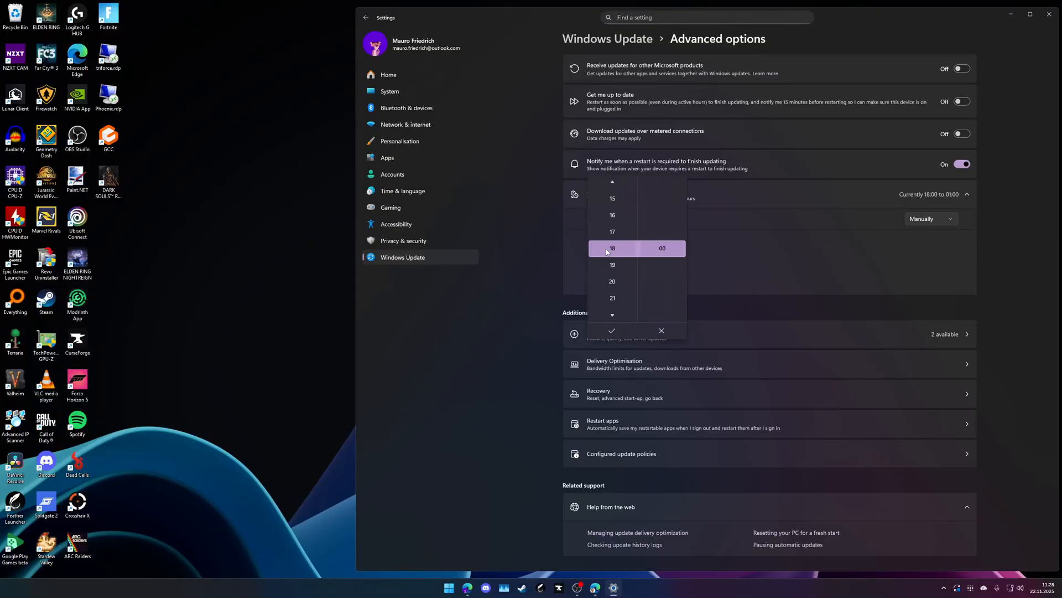
scroll(611, 250, up, 5)
scroll(612, 246, up, 5)
click(612, 330)
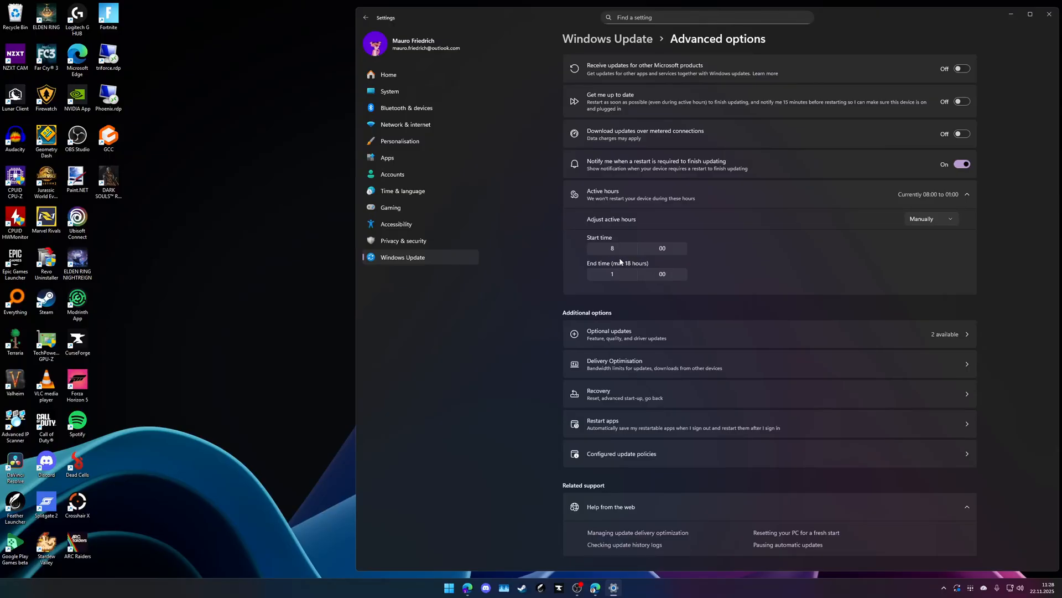
Set the start time of the active hours to 0:00
click(605, 253)
scroll(613, 264, up, 4)
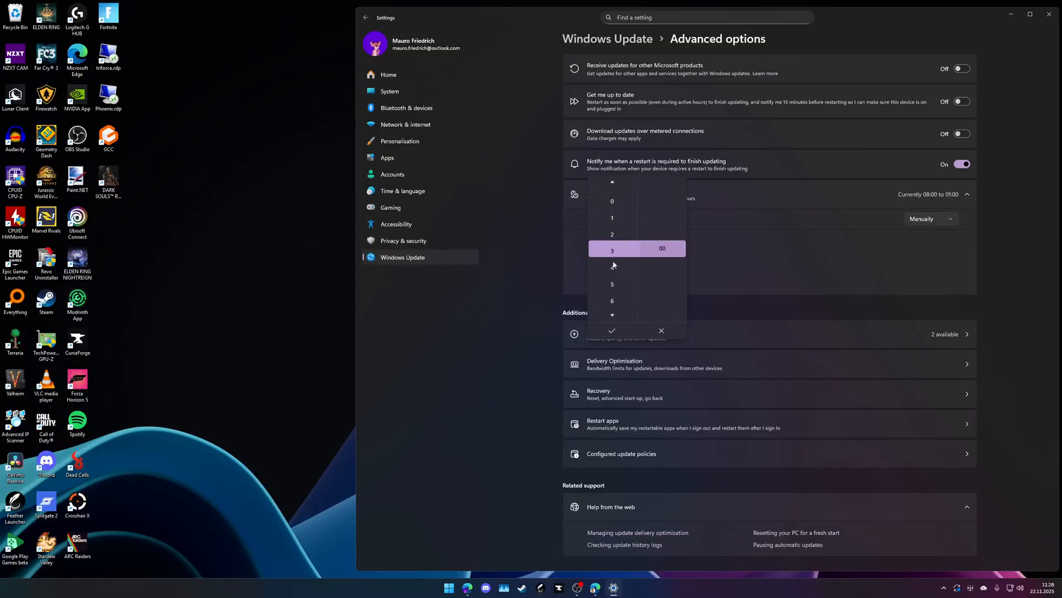
scroll(614, 264, up, 3)
click(612, 331)
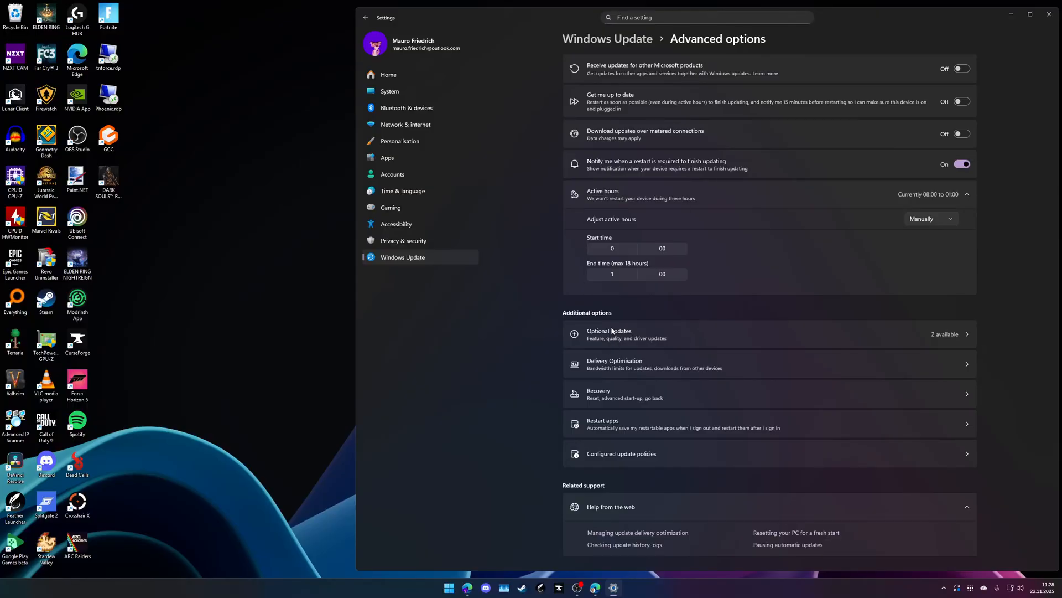
Set the end time of the active hours to 18:00
click(609, 276)
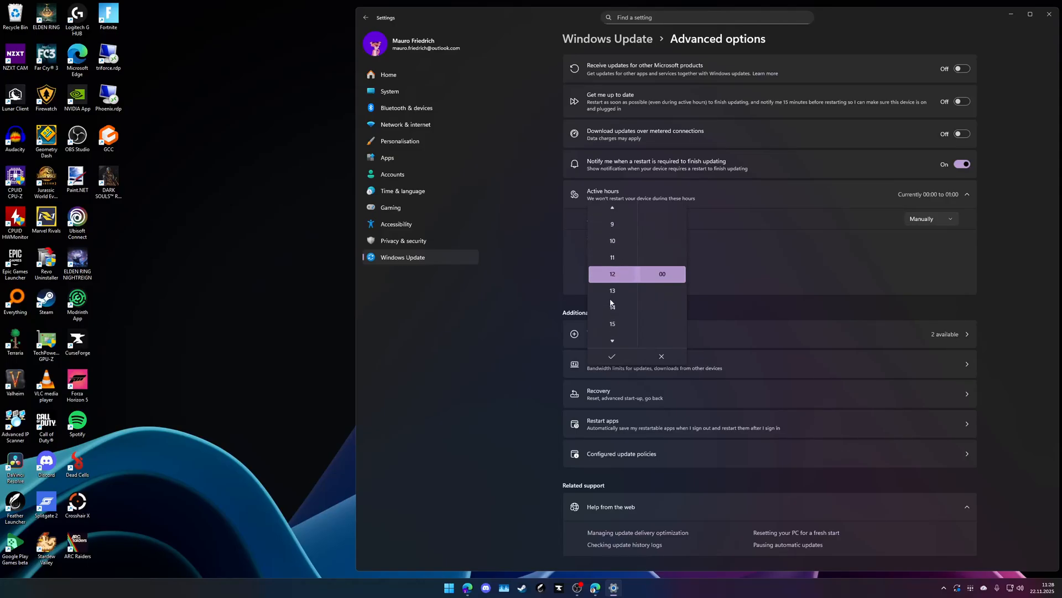
scroll(622, 313, down, 7)
click(613, 259)
click(612, 356)
Try to extend the end time of the active hours to 19:00
click(615, 275)
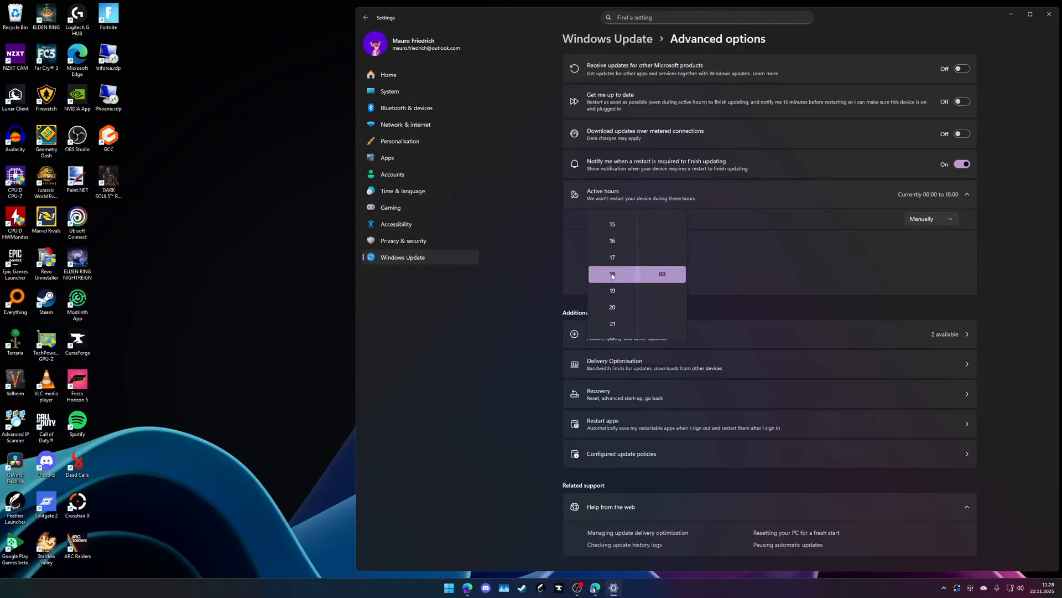
click(623, 297)
click(612, 356)
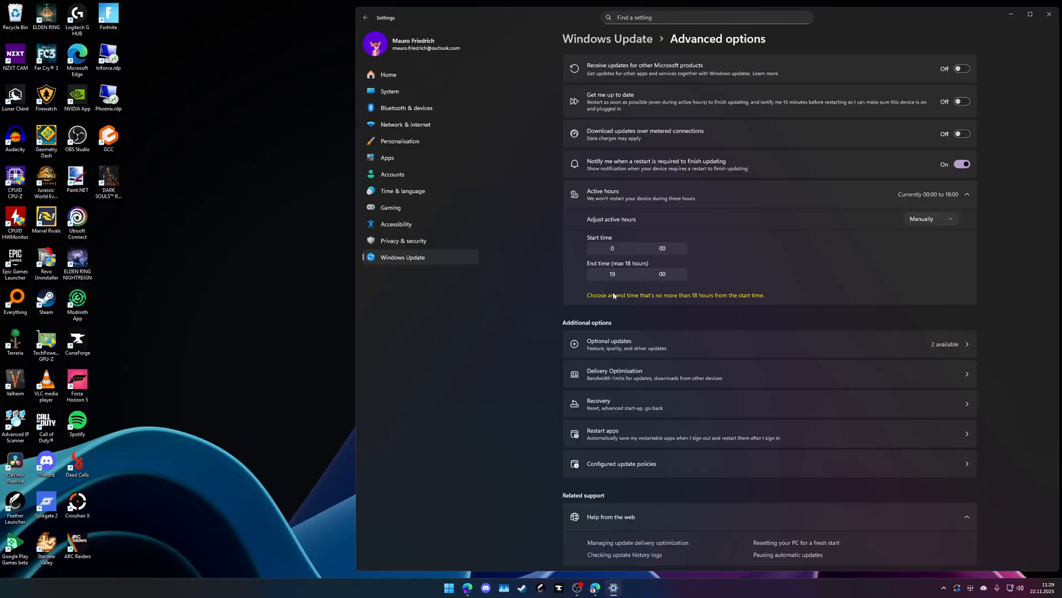
Set the active hours adjustment back to Automatically
click(933, 222)
click(917, 236)
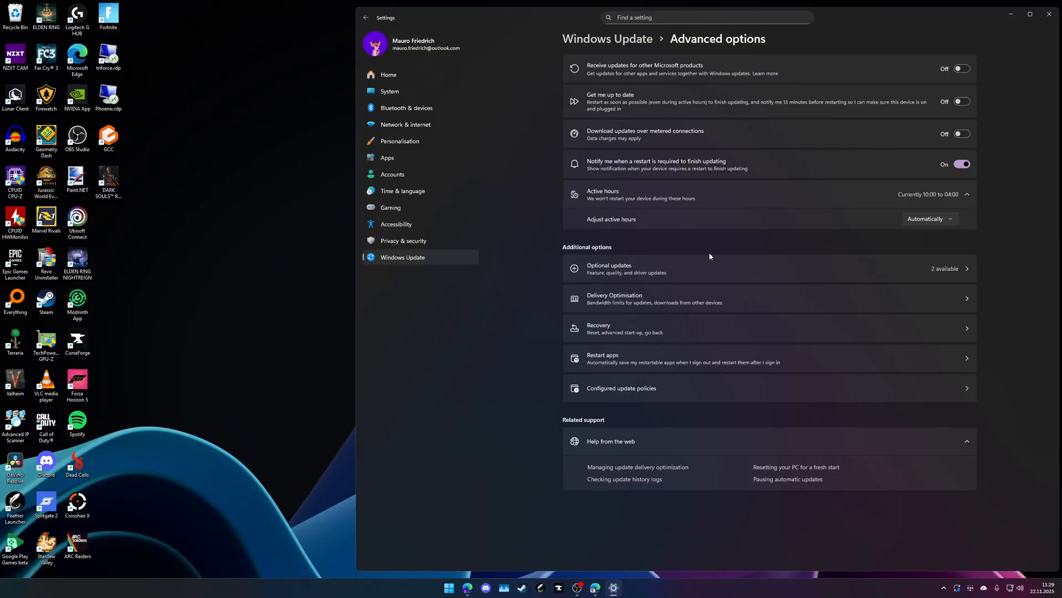
Open the optional updates and expand the driver updates to see what is offered
click(761, 272)
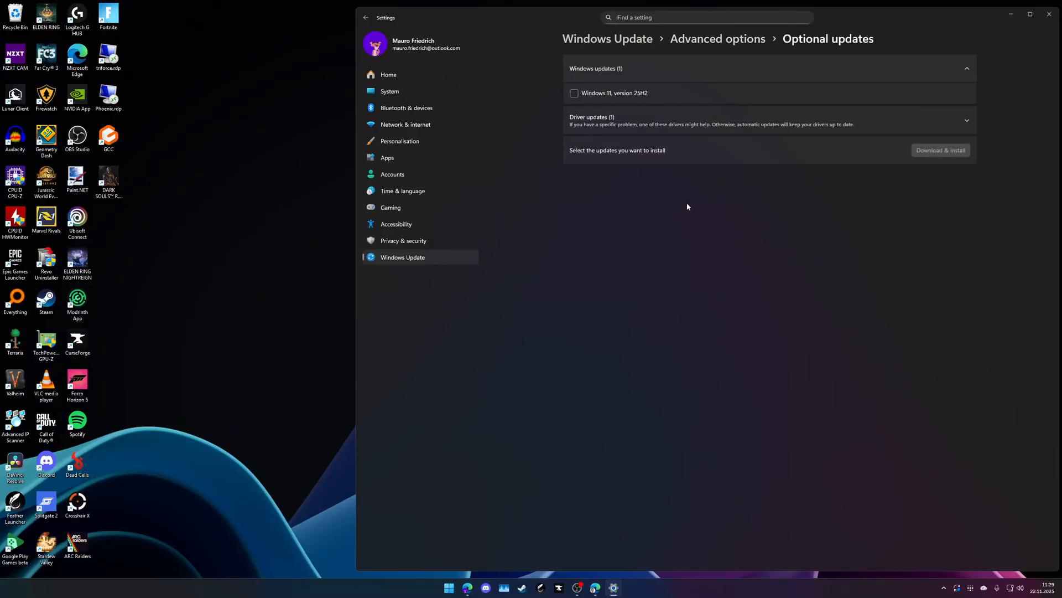
click(653, 121)
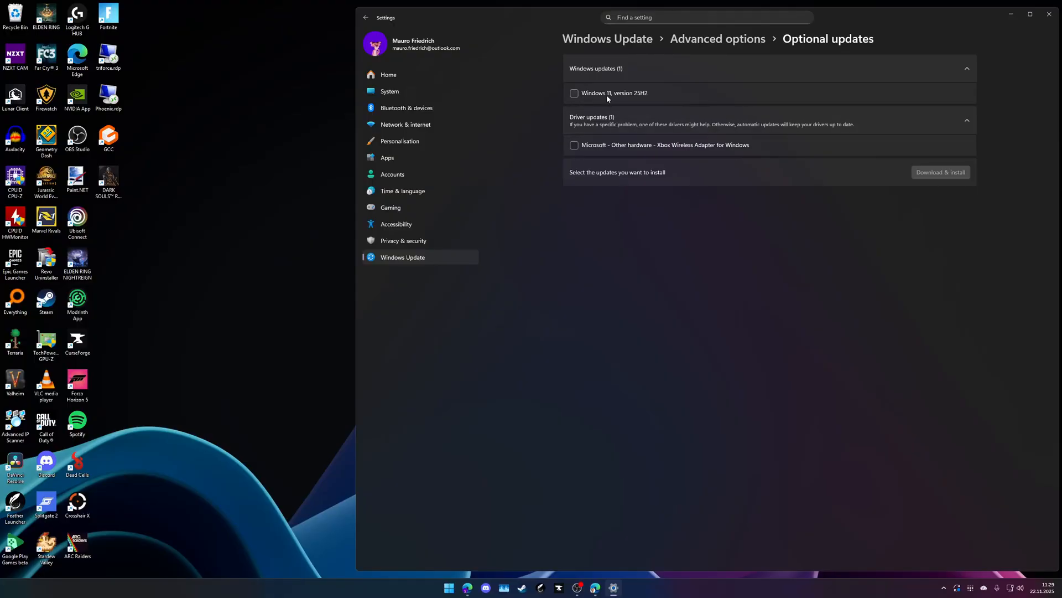
Reopen the optional updates in the advanced Windows Update options and select the Xbox Wireless Adapter for Windows driver update
click(610, 39)
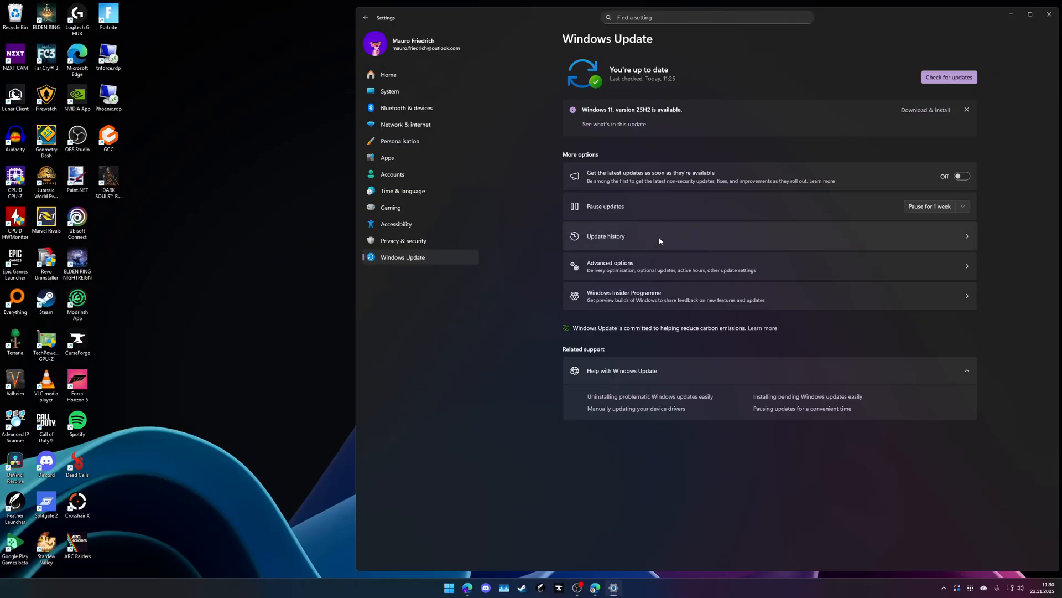
click(646, 274)
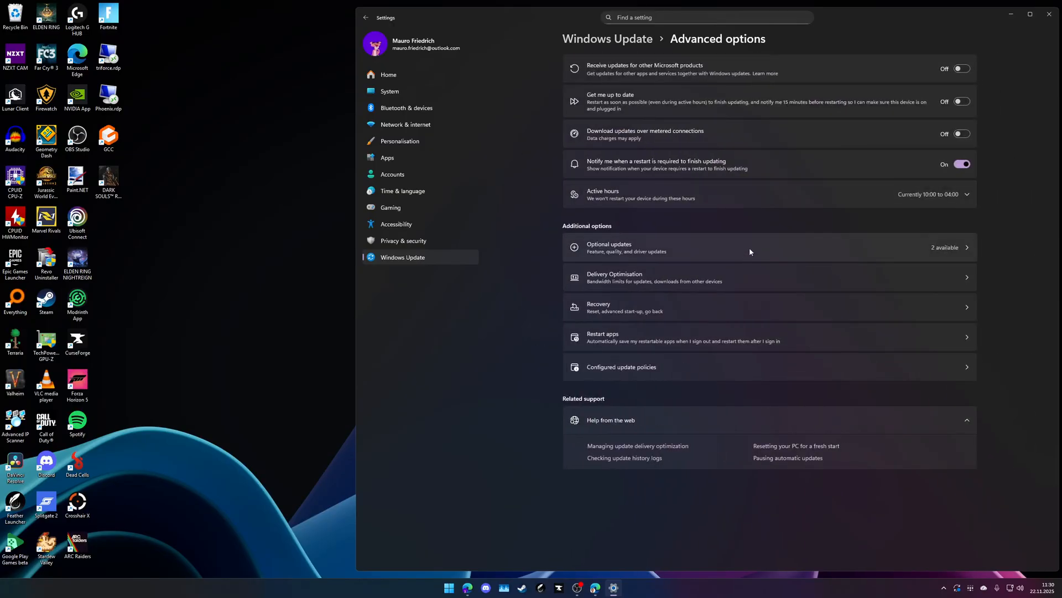
click(749, 246)
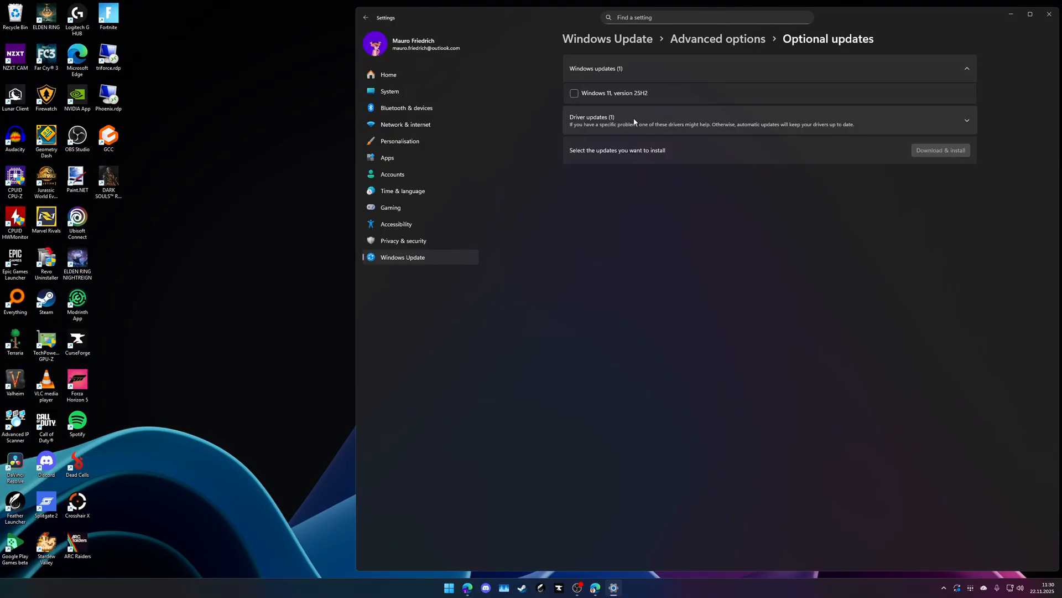
click(686, 125)
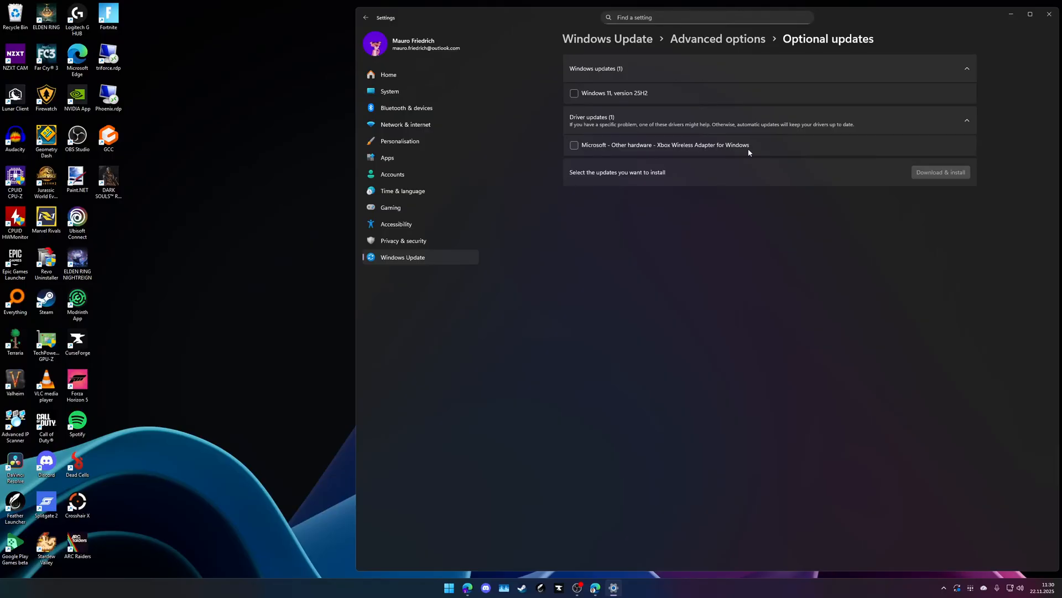
click(689, 148)
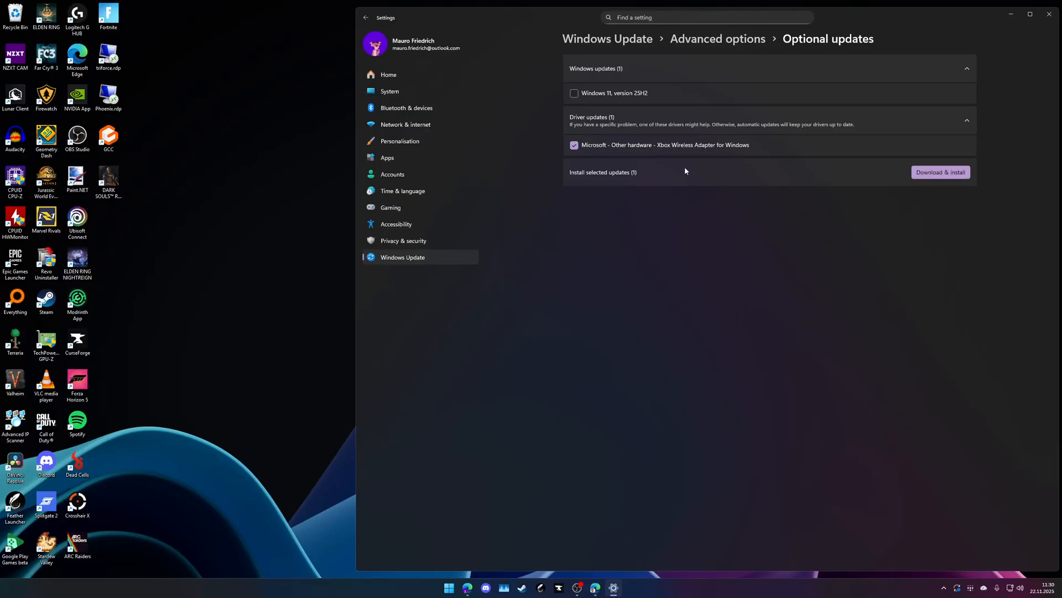
Set Delivery Optimisation to allow downloads from devices on the internet and the local network, and close Settings
click(719, 40)
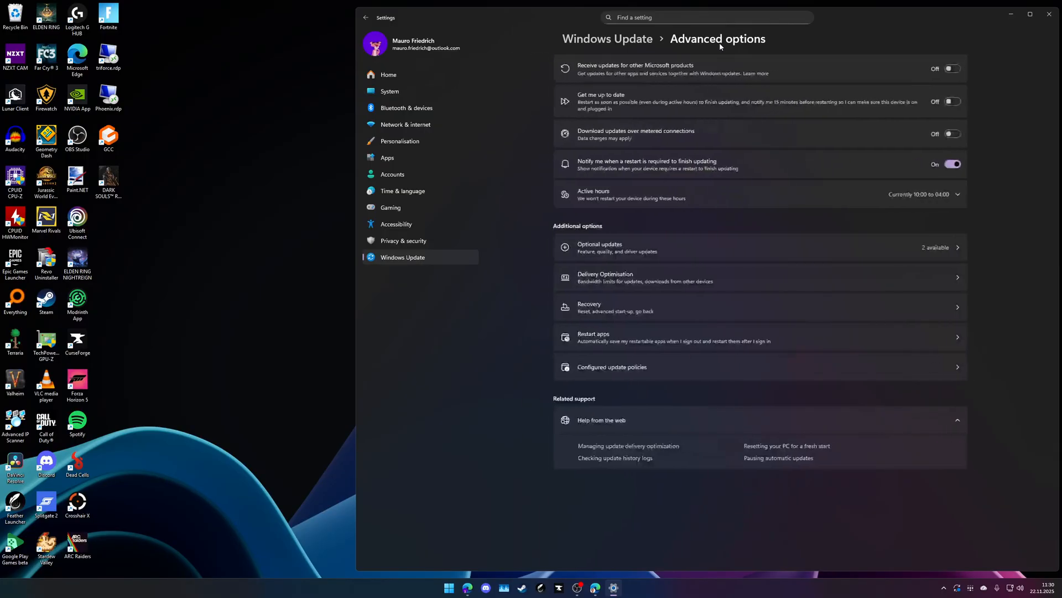
click(605, 279)
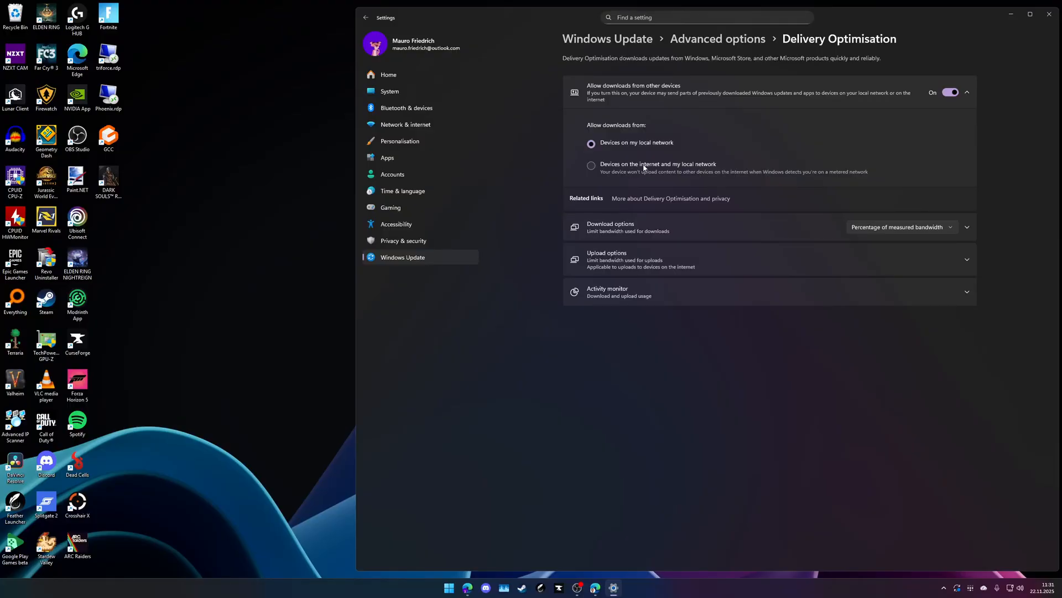
click(609, 168)
click(686, 39)
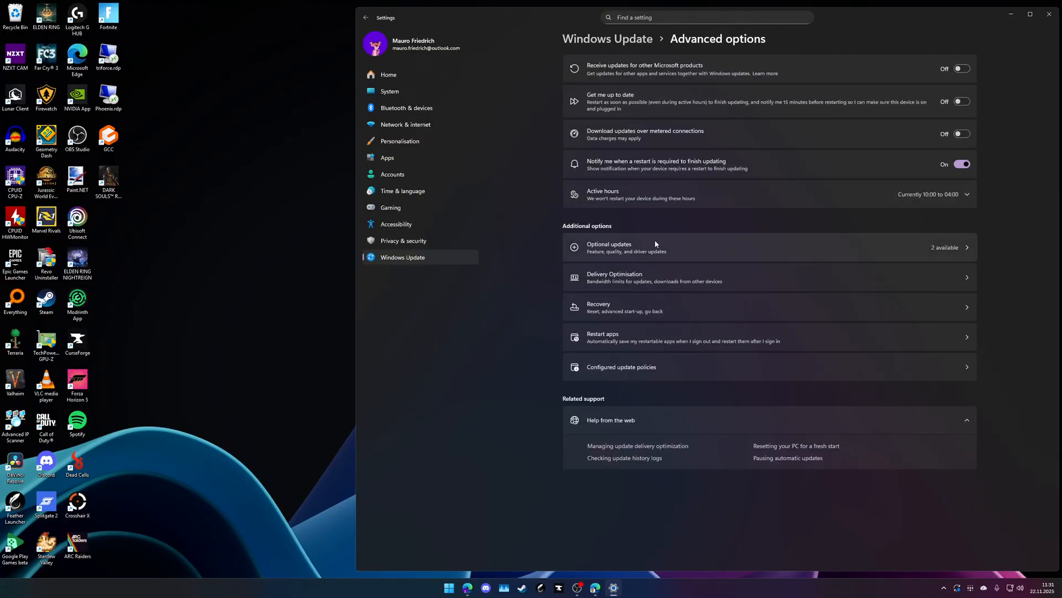
click(608, 38)
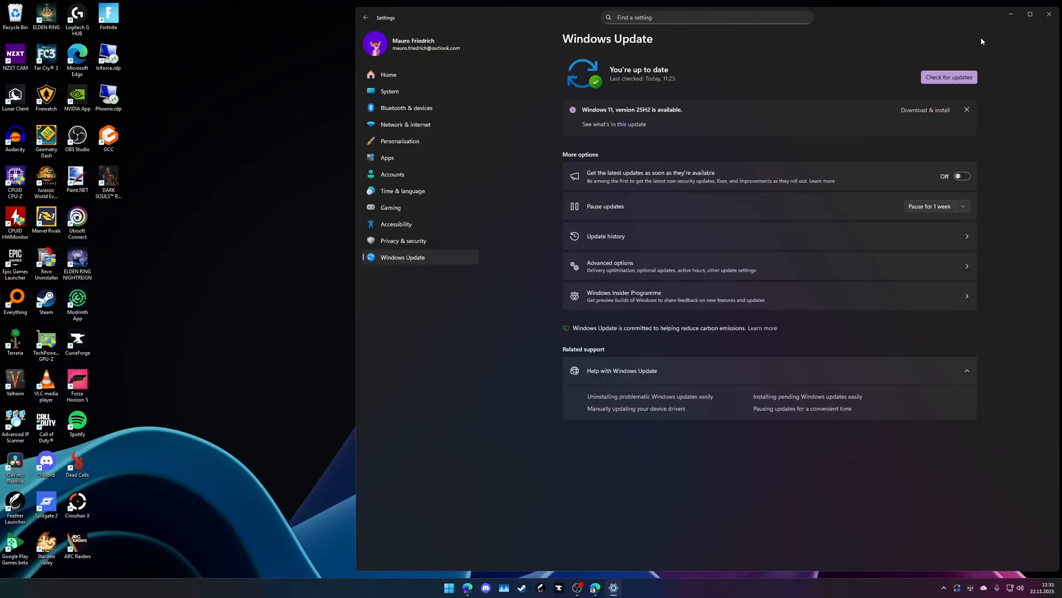
click(1050, 16)
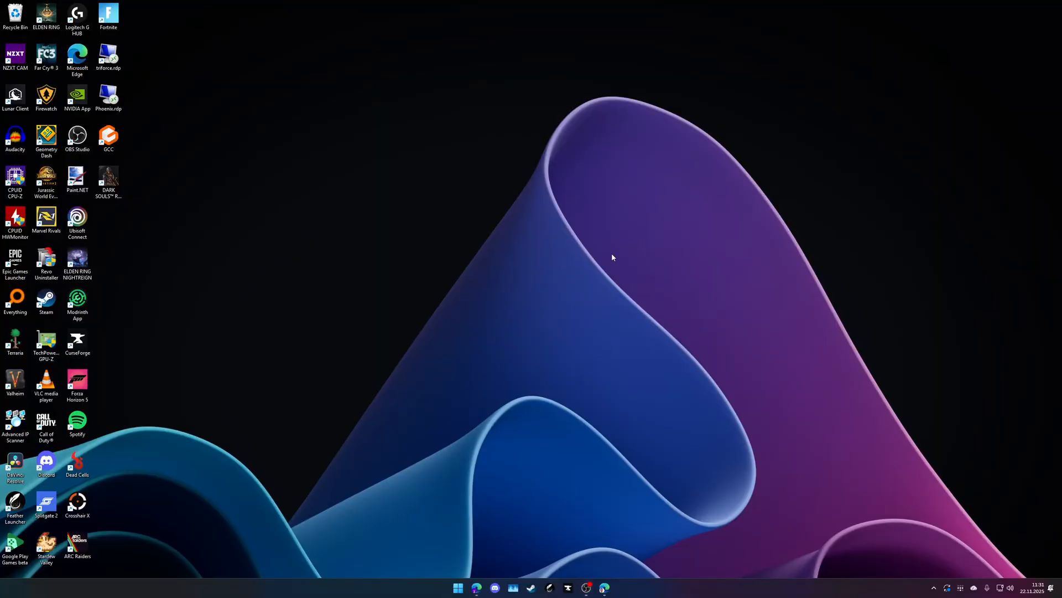
Reopen Settings at the Windows Update page and check for new updates
drag(725, 191, 430, 387)
click(458, 587)
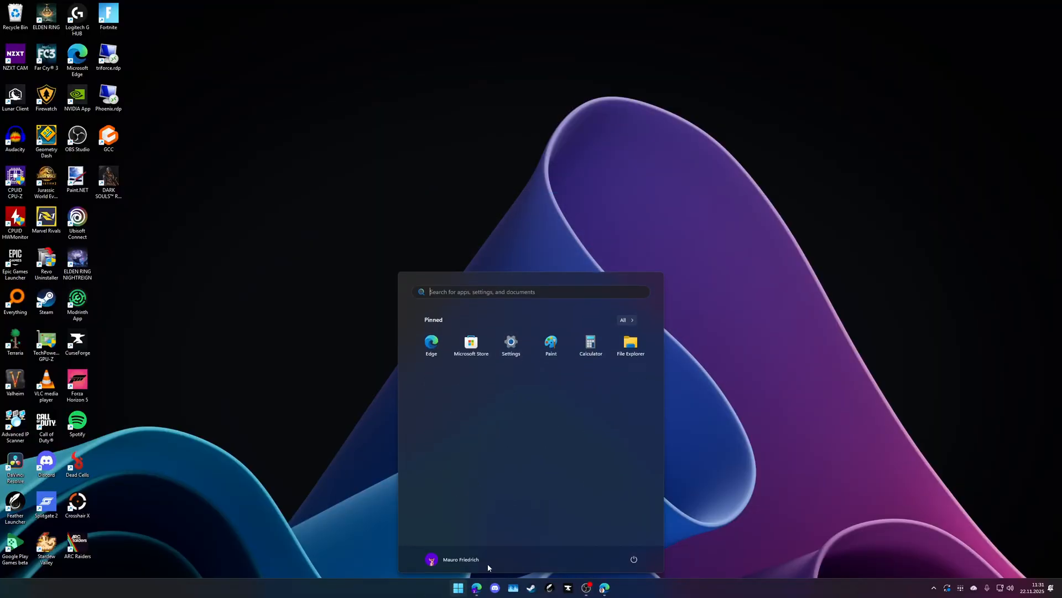
click(512, 346)
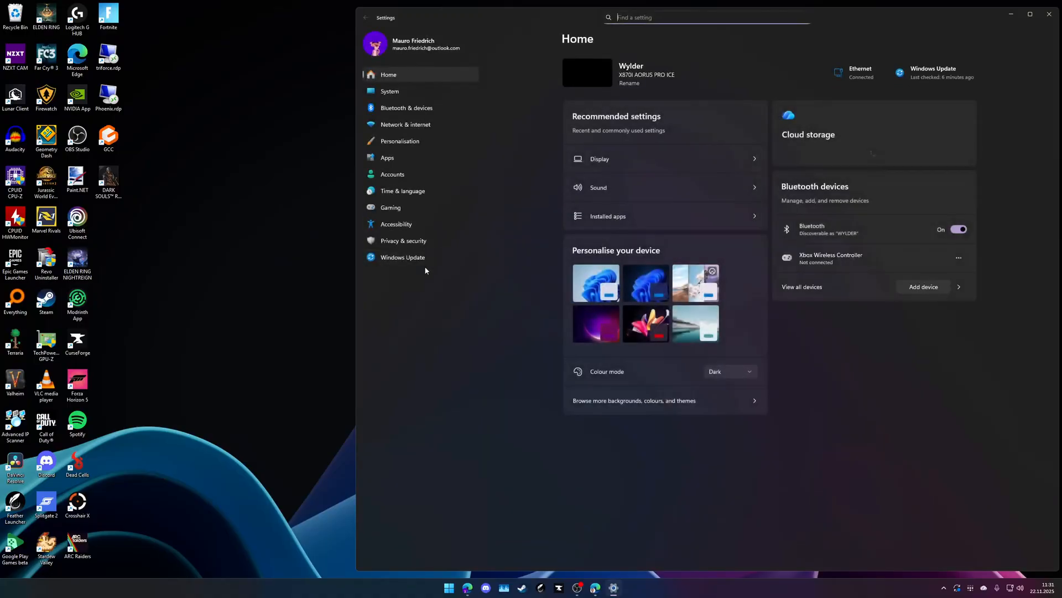
click(422, 260)
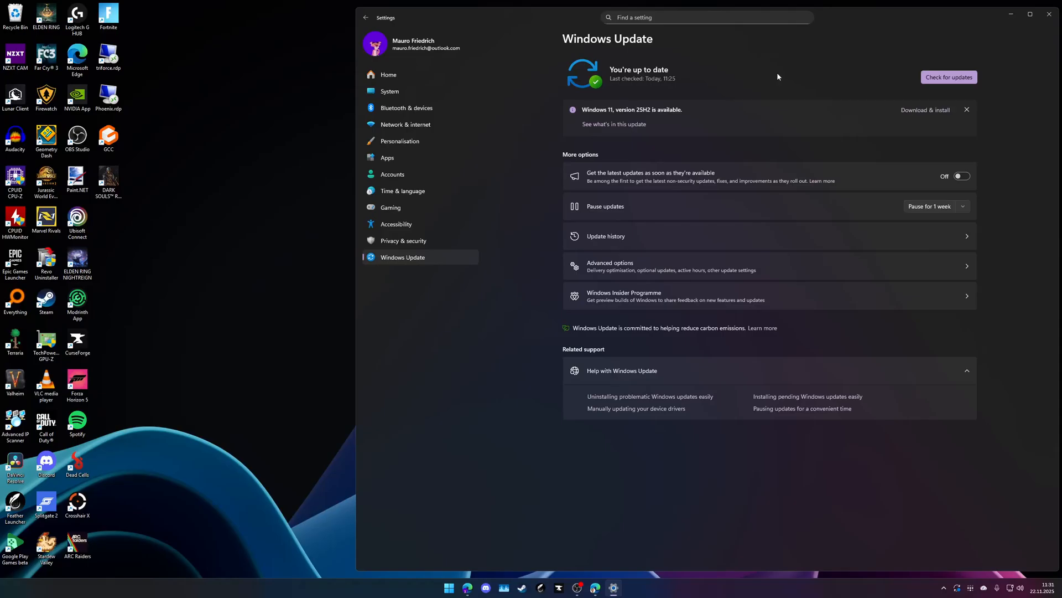
click(949, 77)
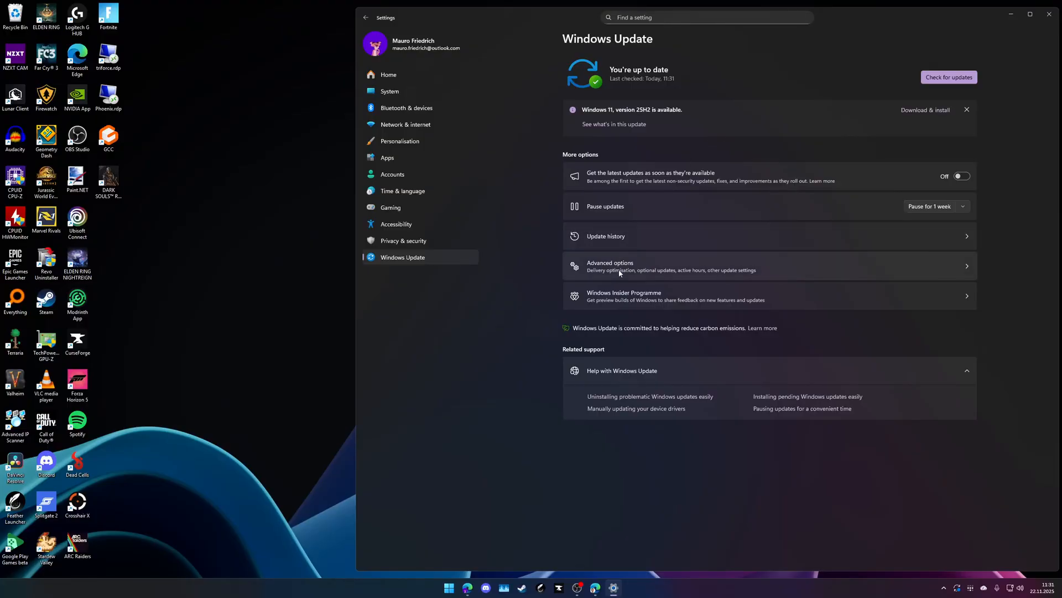
Review the update history and the updates that can be uninstalled, and return to the Windows Update page
click(645, 242)
scroll(739, 267, down, 5)
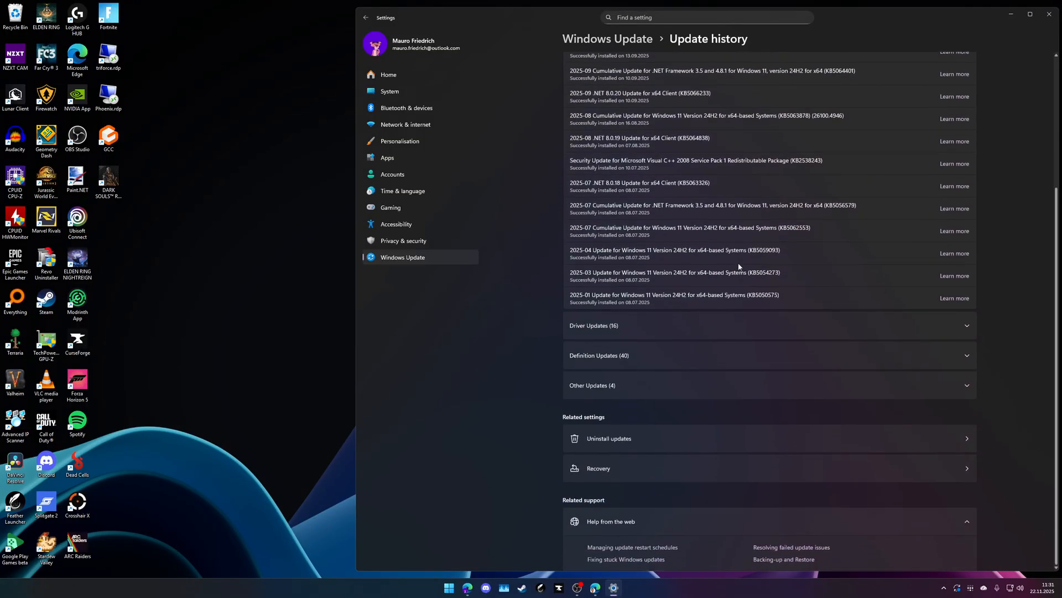
click(678, 438)
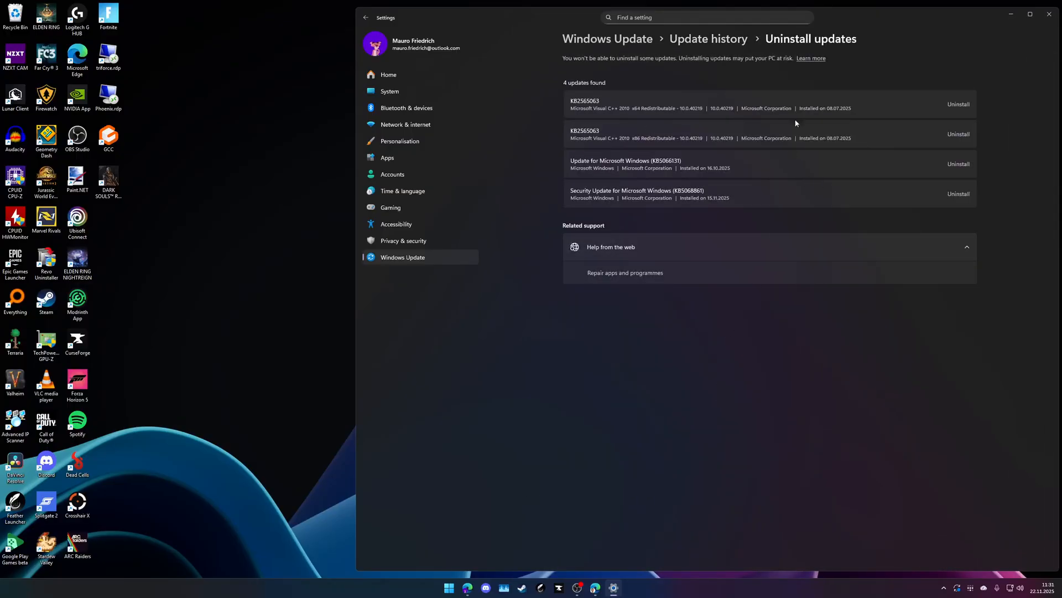
click(708, 39)
click(608, 39)
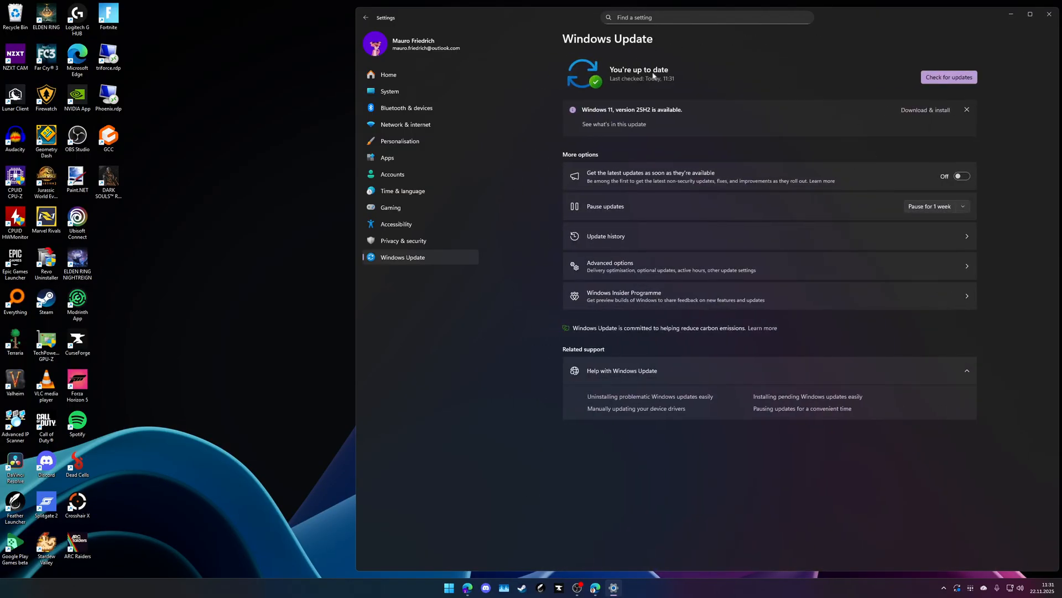
Review the optional driver updates under the advanced options, and return to the main Windows Update page
click(693, 270)
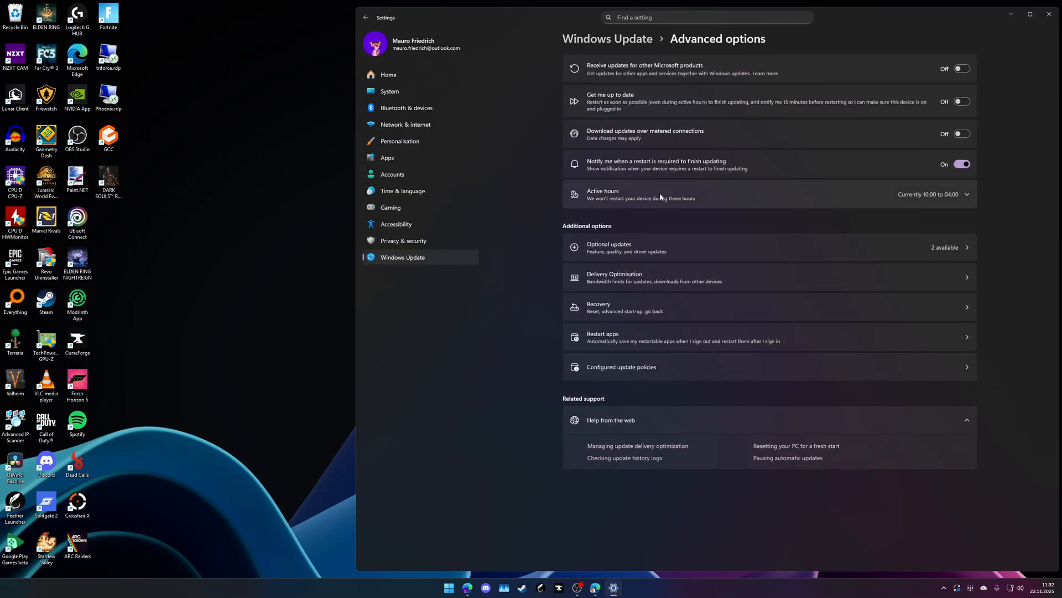
click(662, 247)
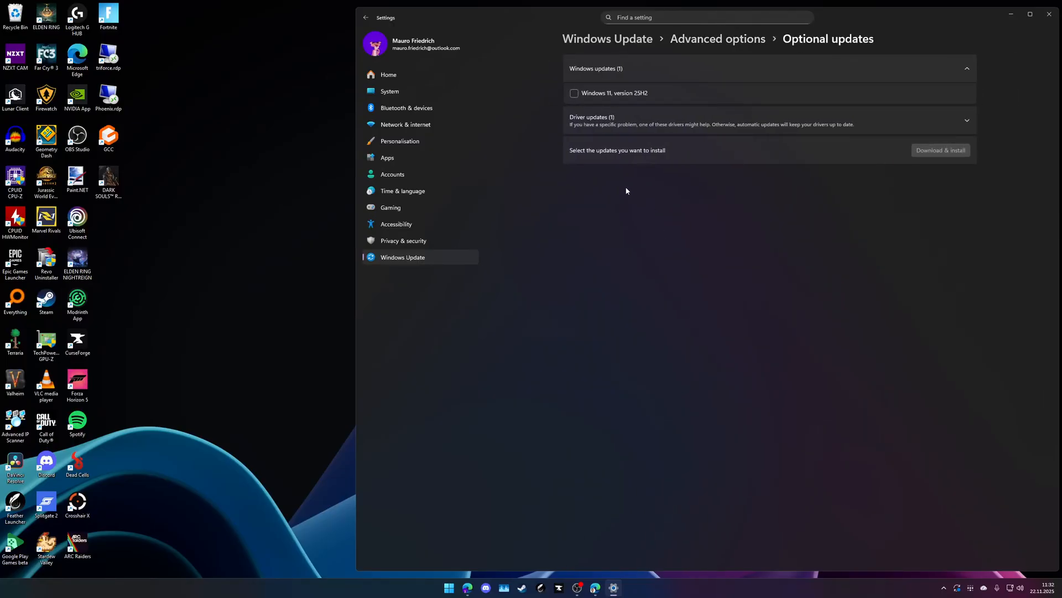
click(629, 118)
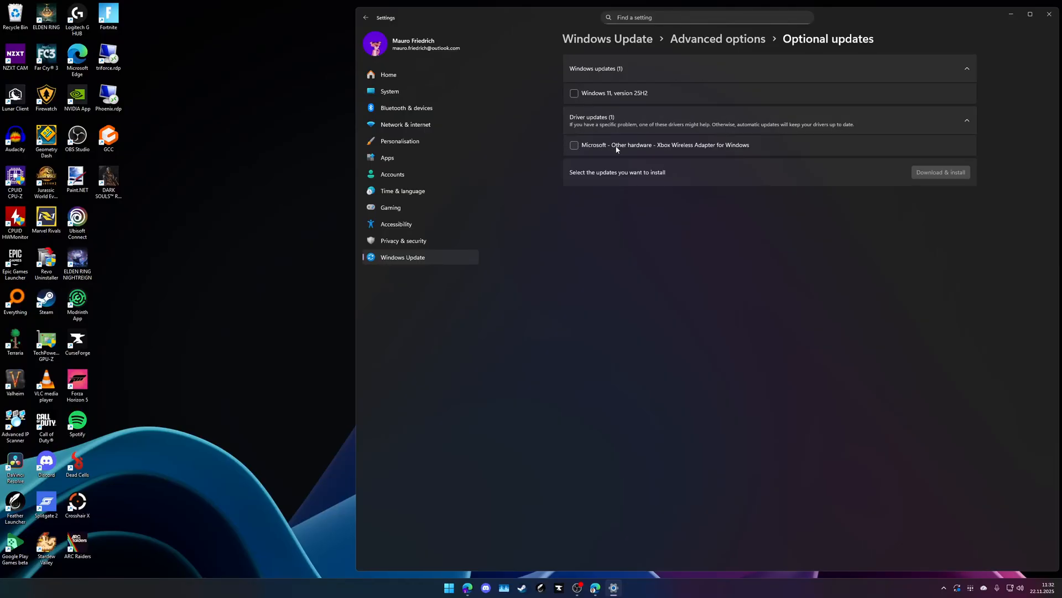
click(617, 39)
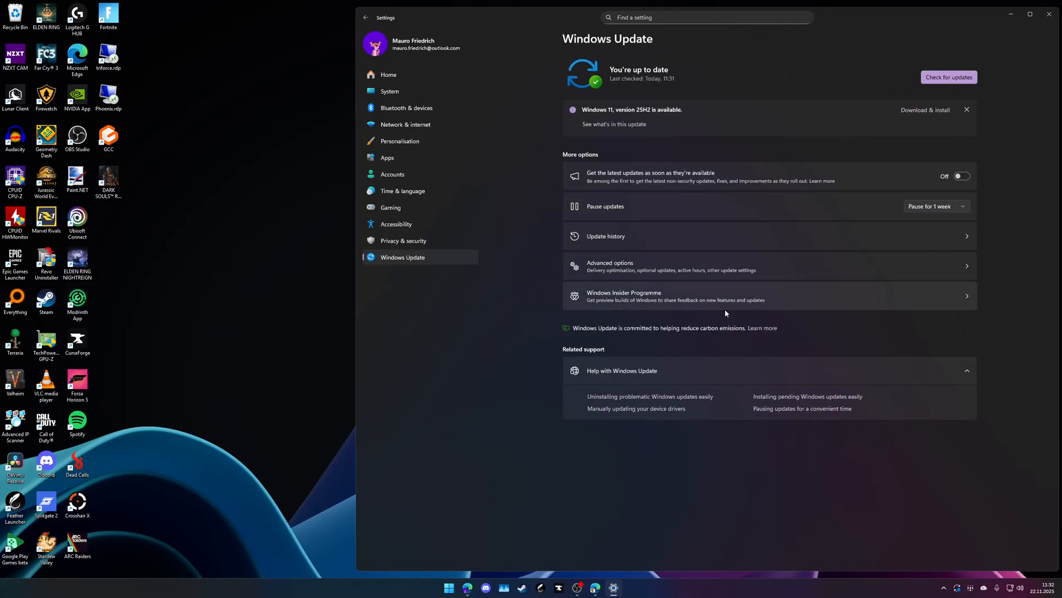